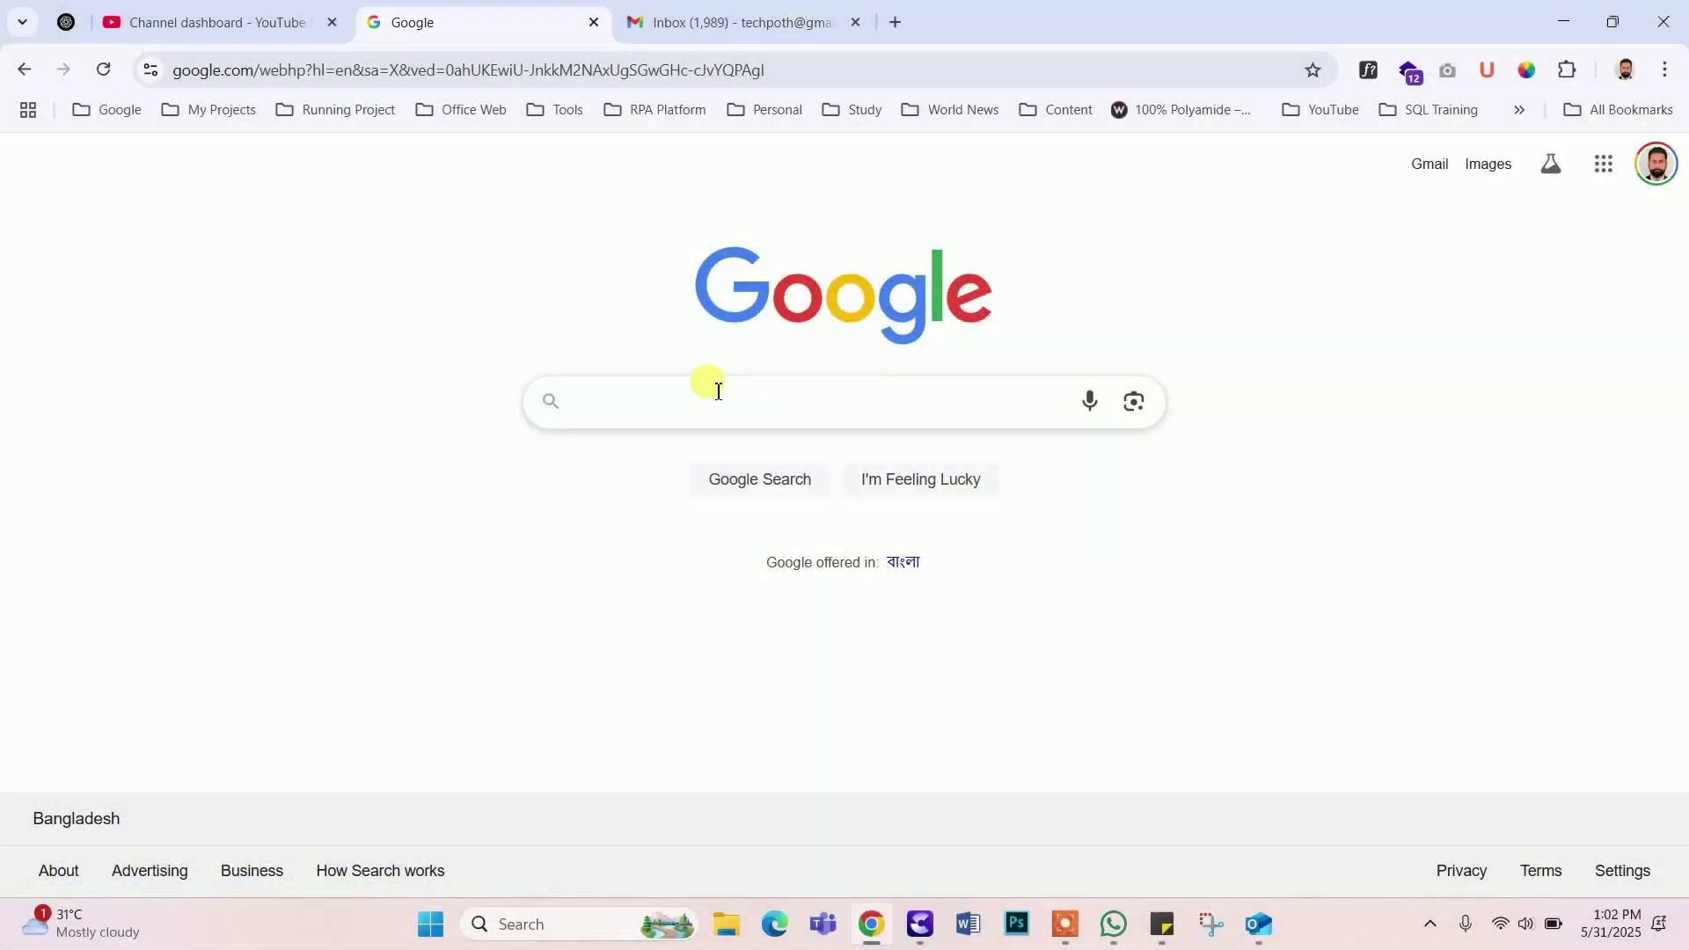
Step: Enter the Google search query 'samsung cloud sign in'
click(692, 398)
text(samsu)
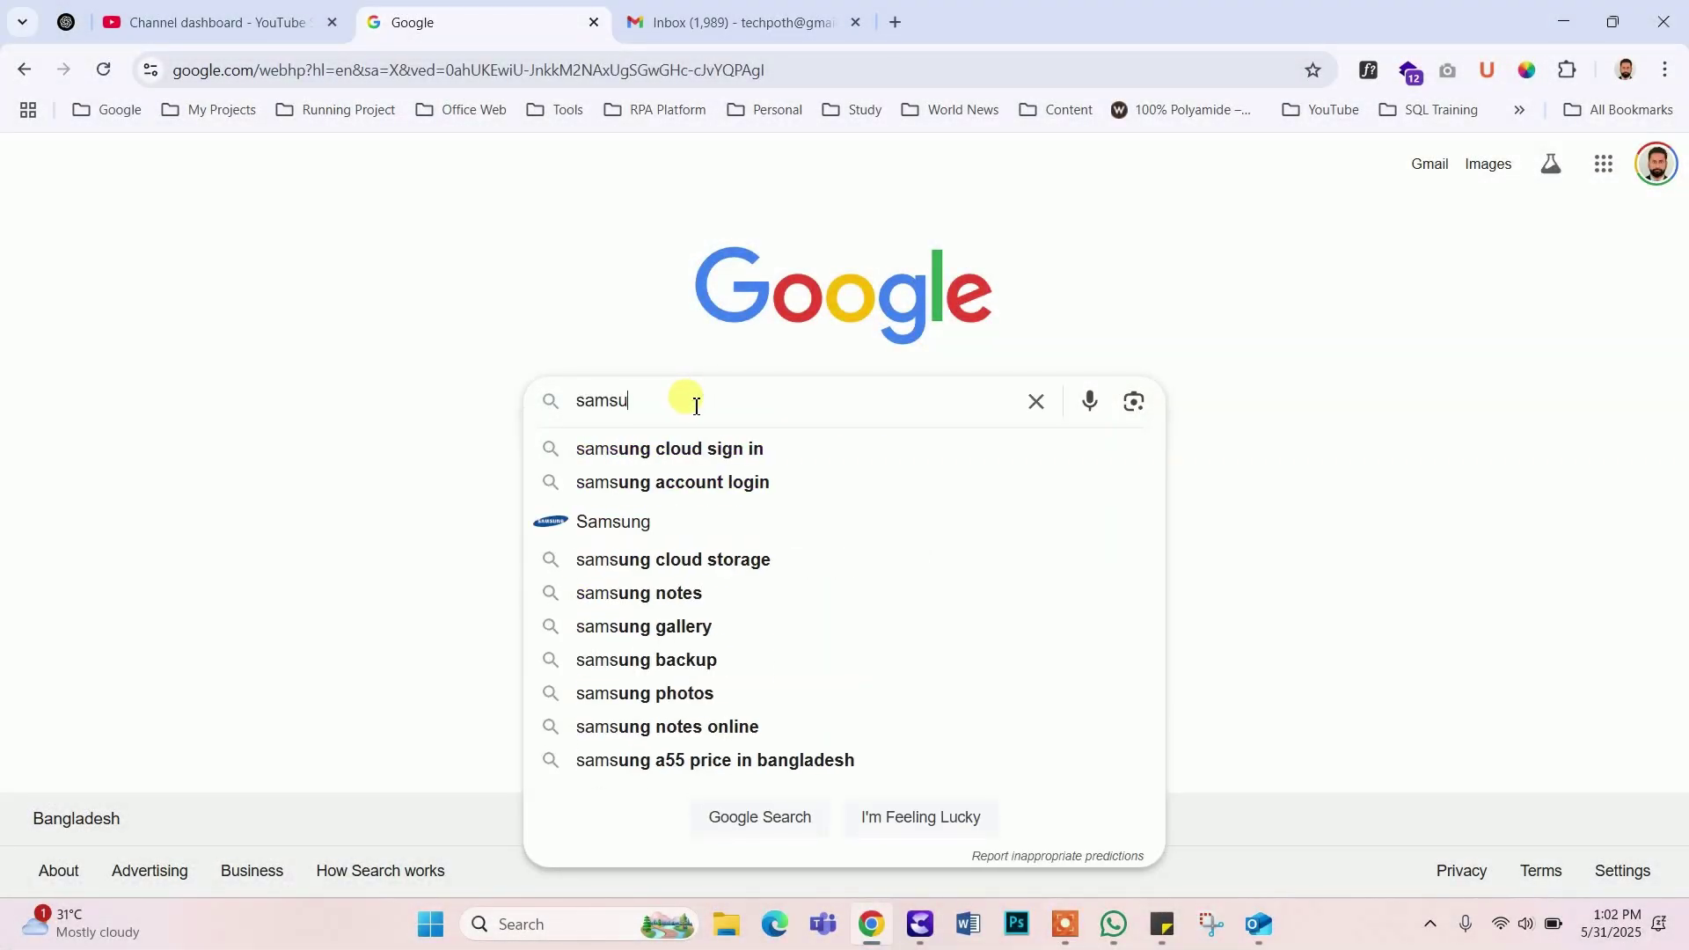
text(ng cloud)
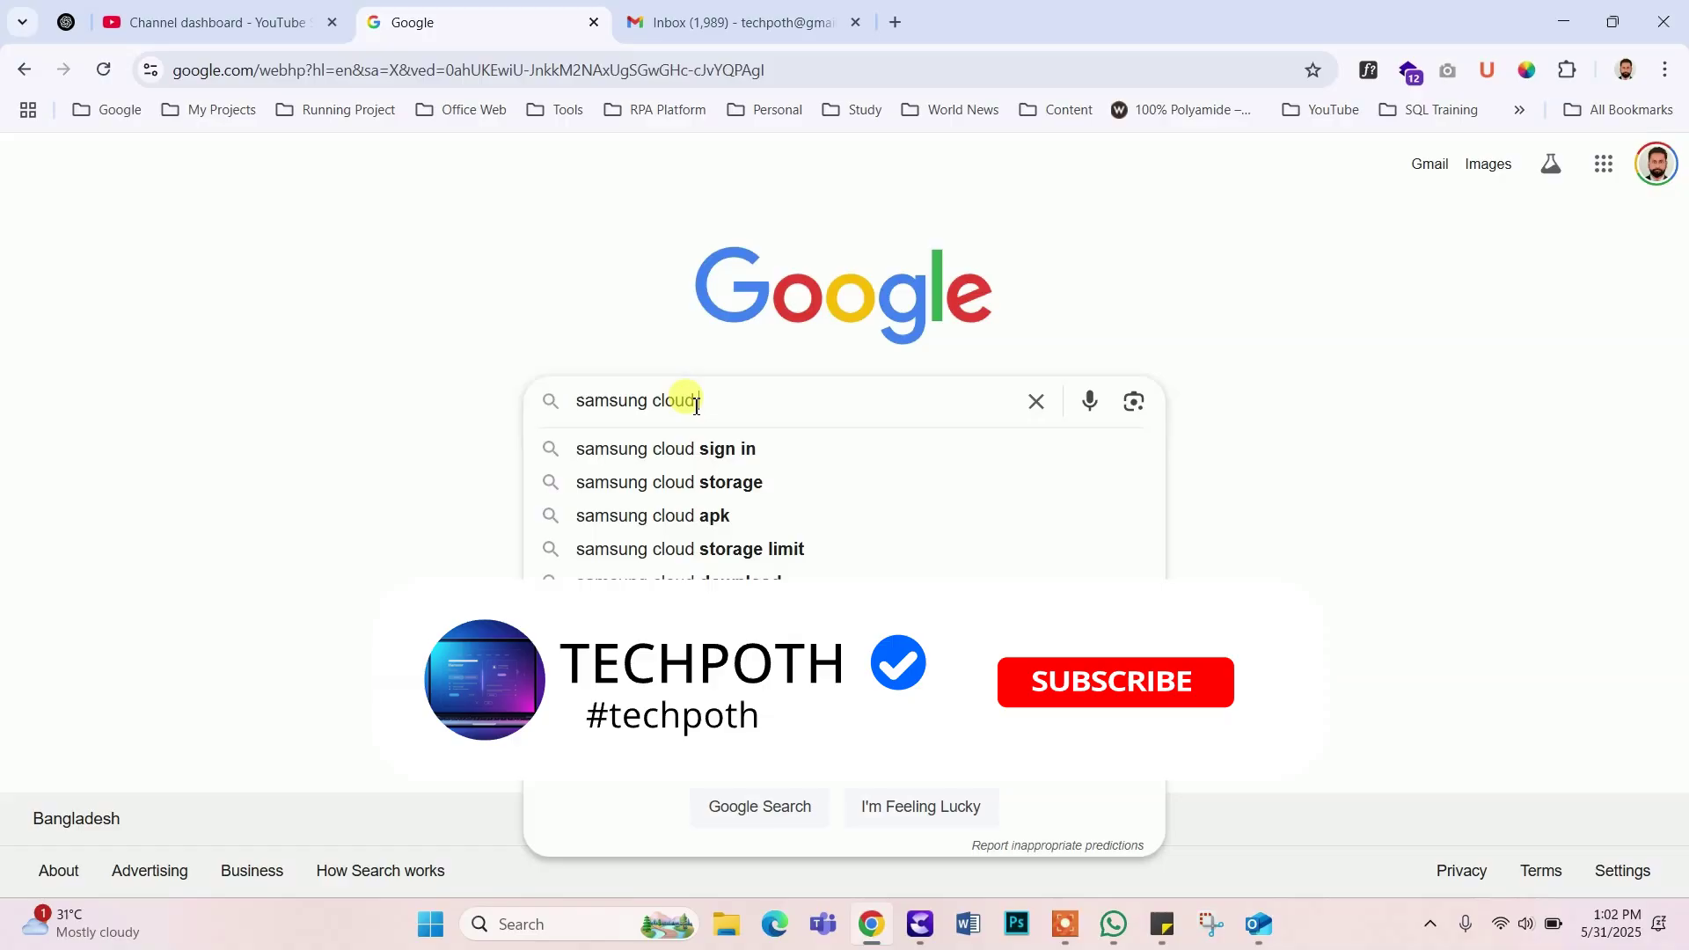
text( sign in)
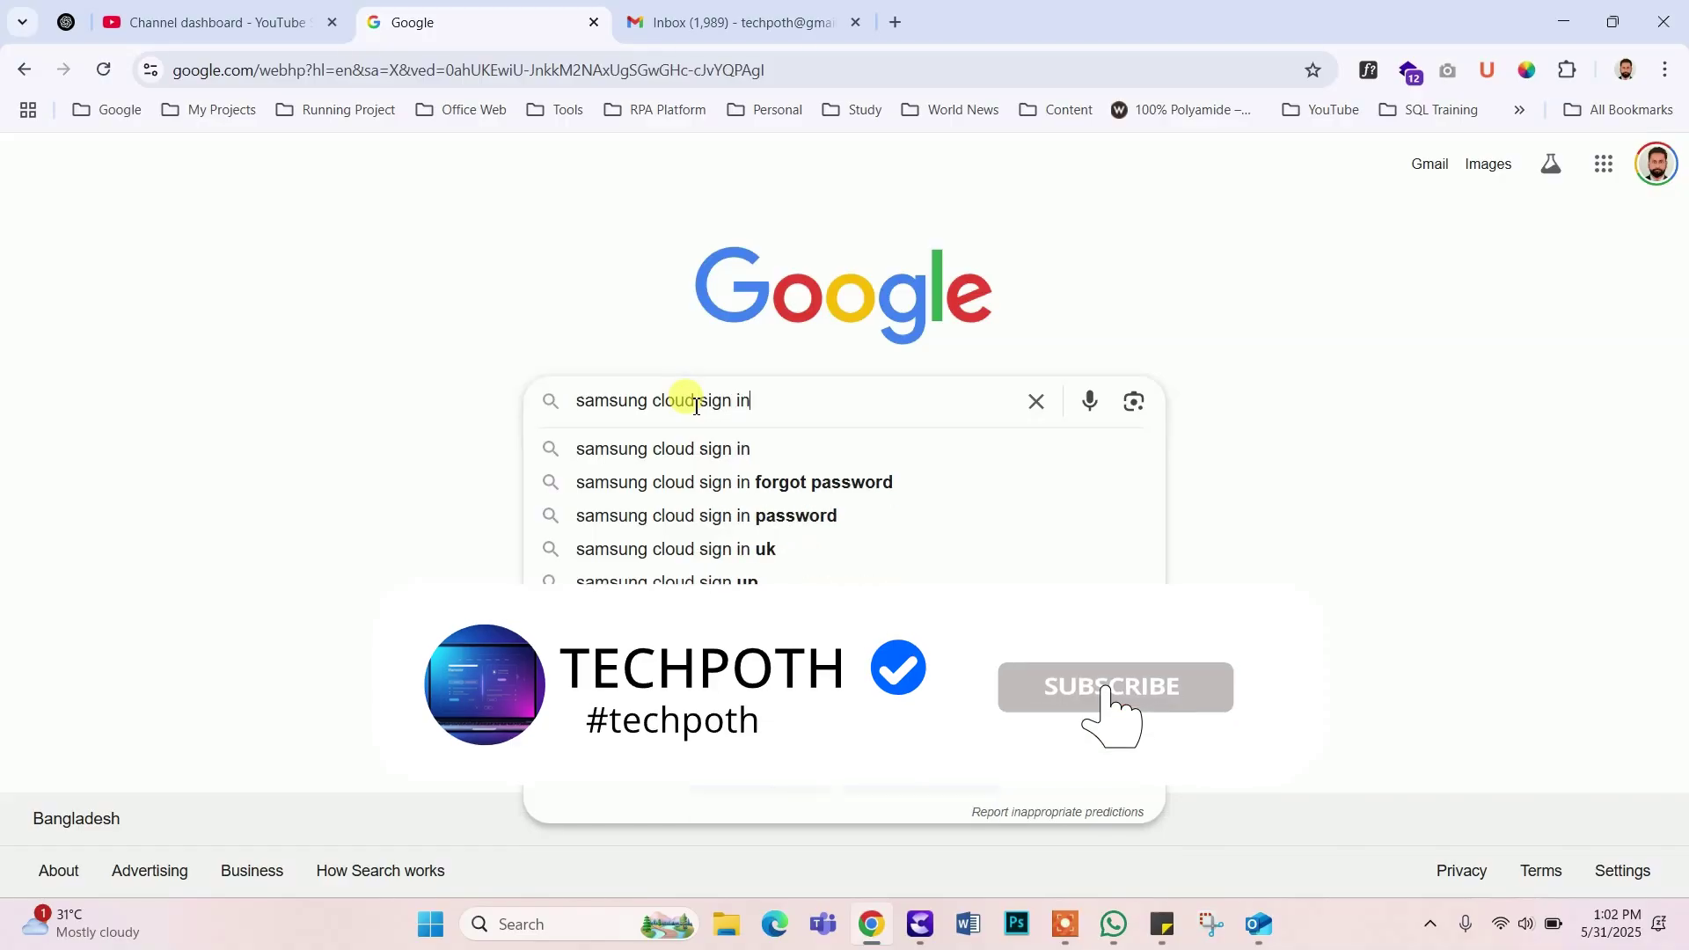
Step: Run the search and start signing in from the Samsung Cloud login page
key(Return)
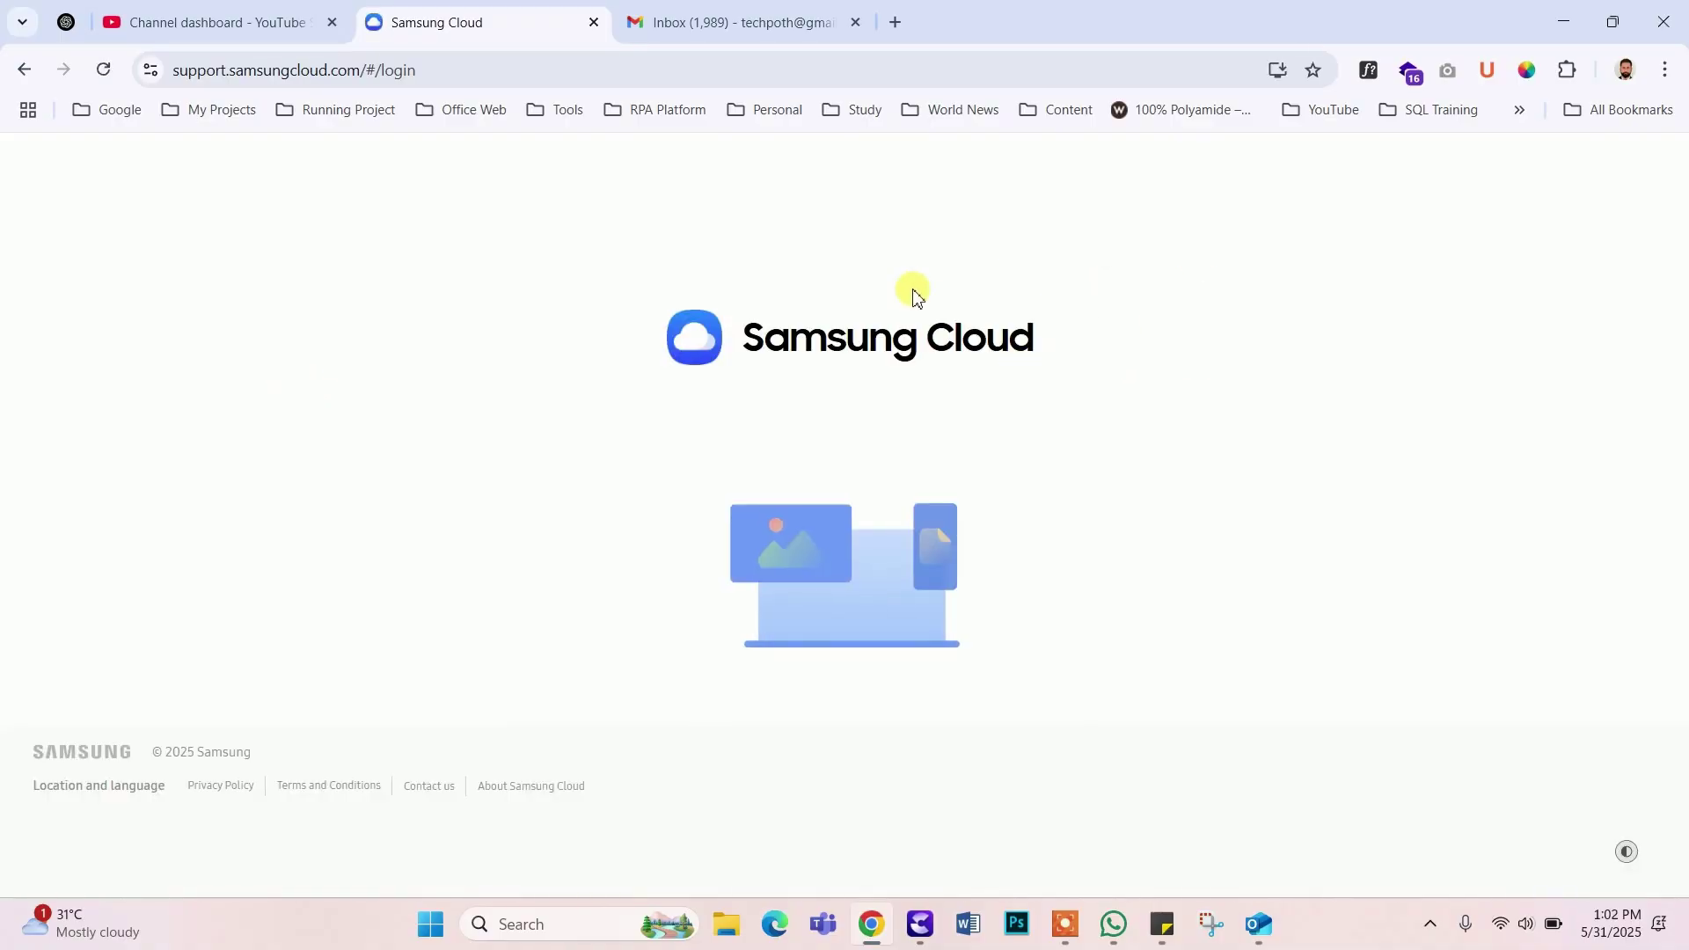
scroll(933, 338, down, 5)
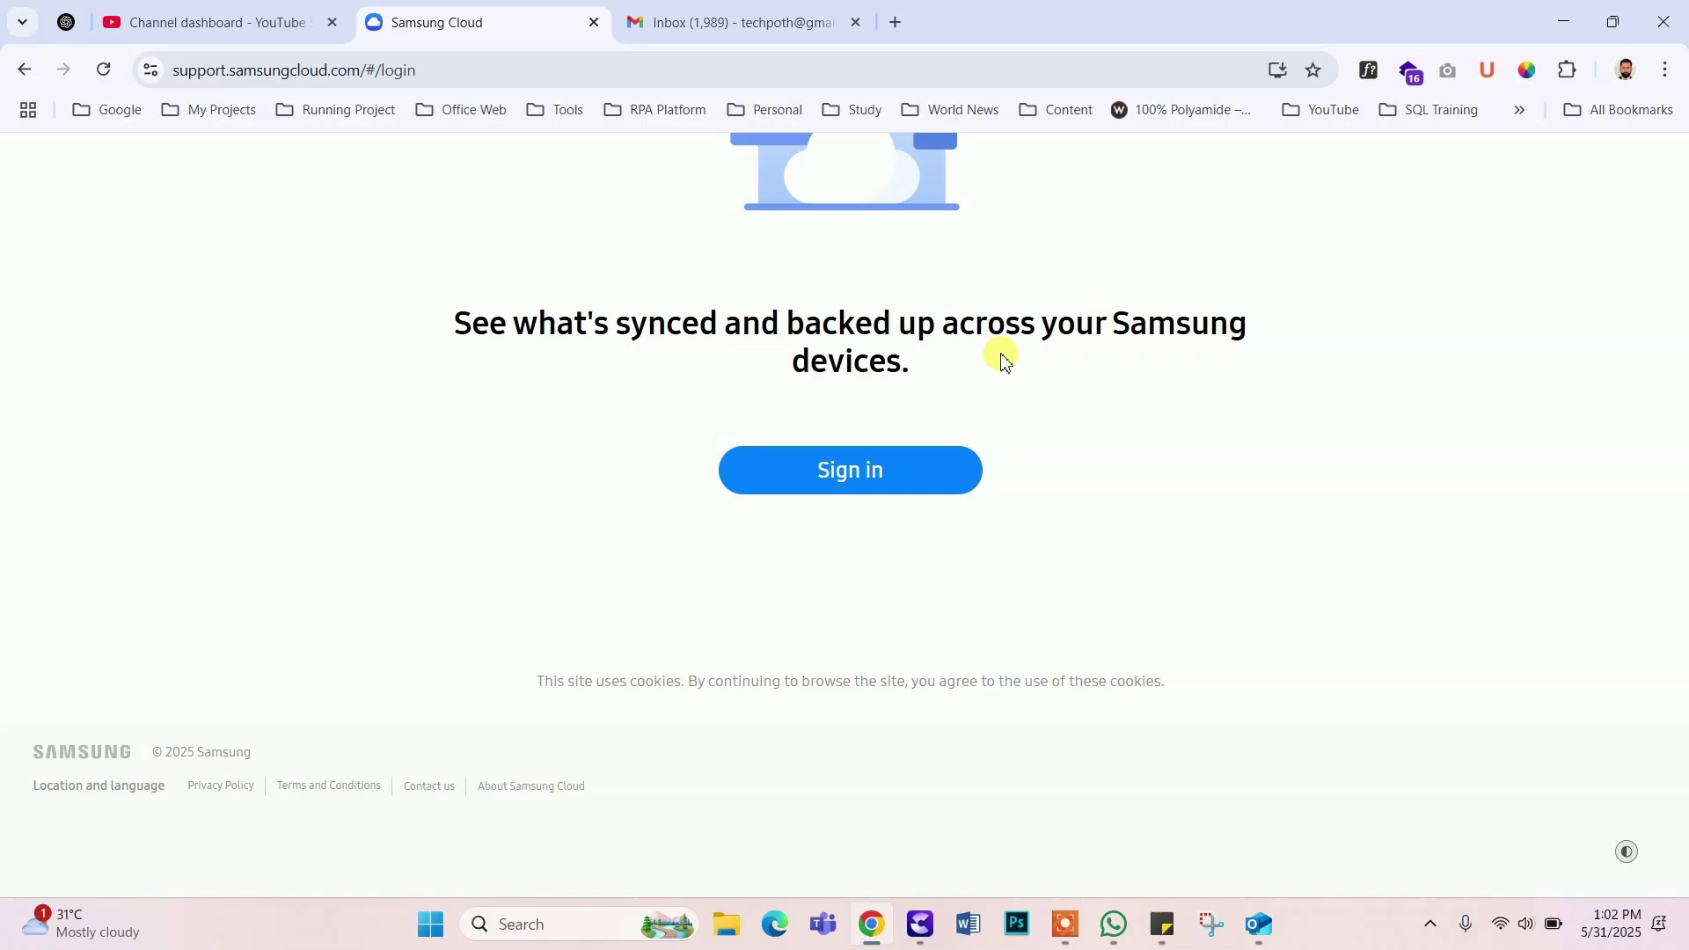
click(858, 476)
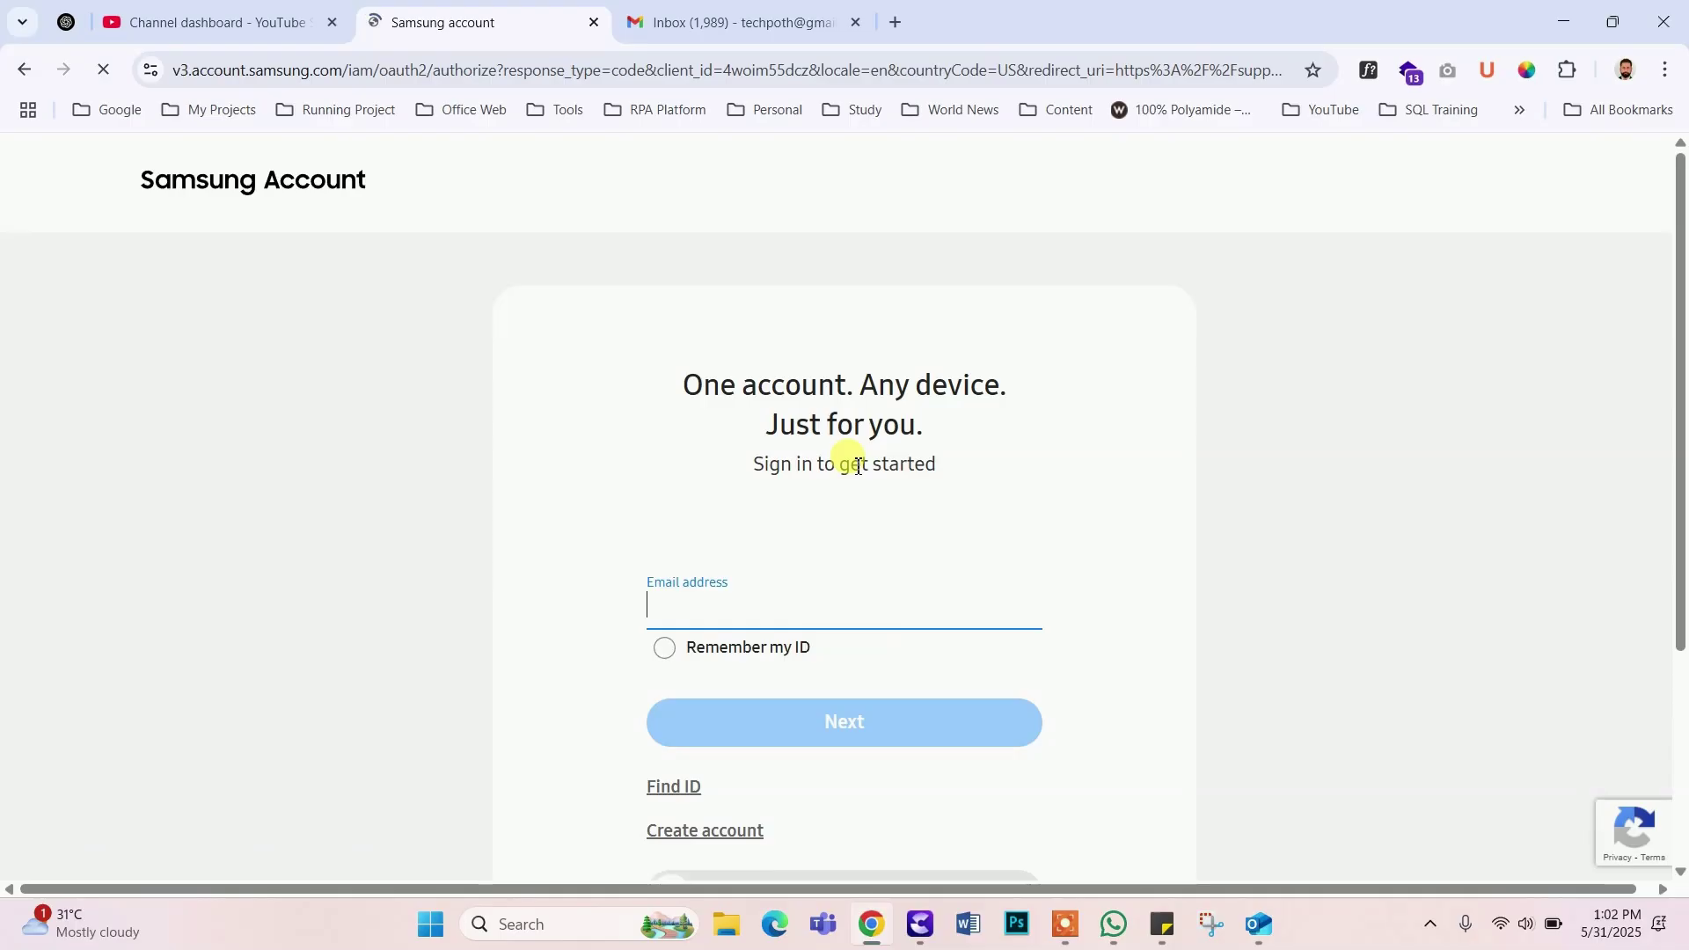
Step: Scroll down the Samsung Account sign-in page to locate the Create account option
scroll(797, 431, down, 3)
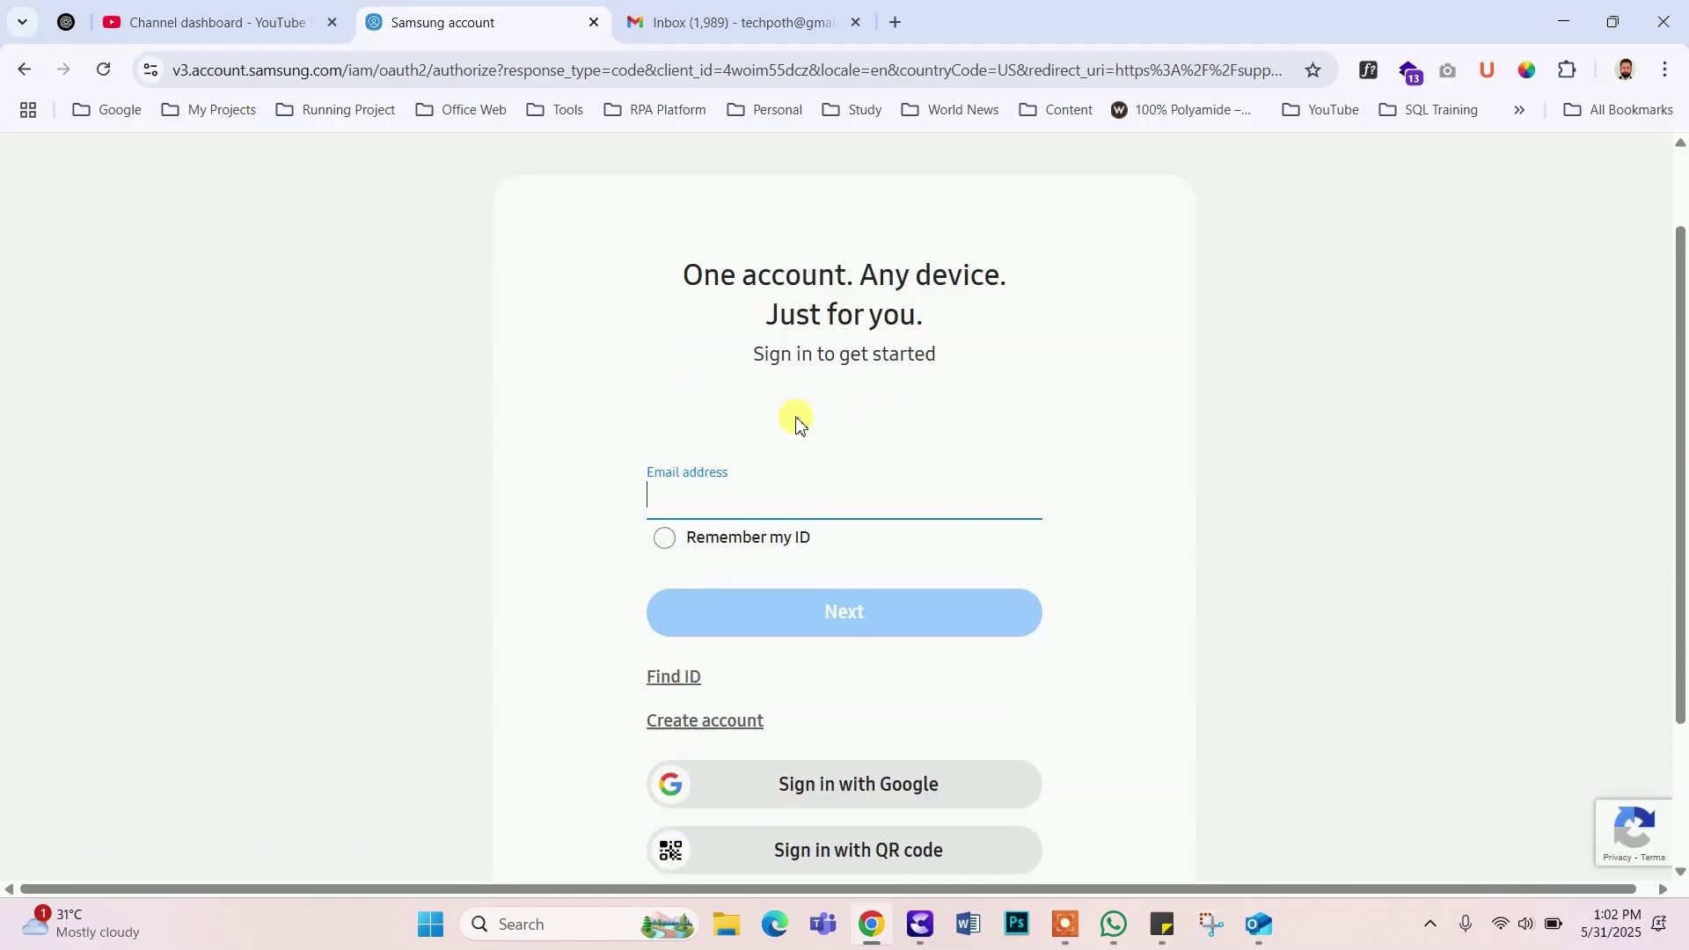
scroll(810, 457, down, 1)
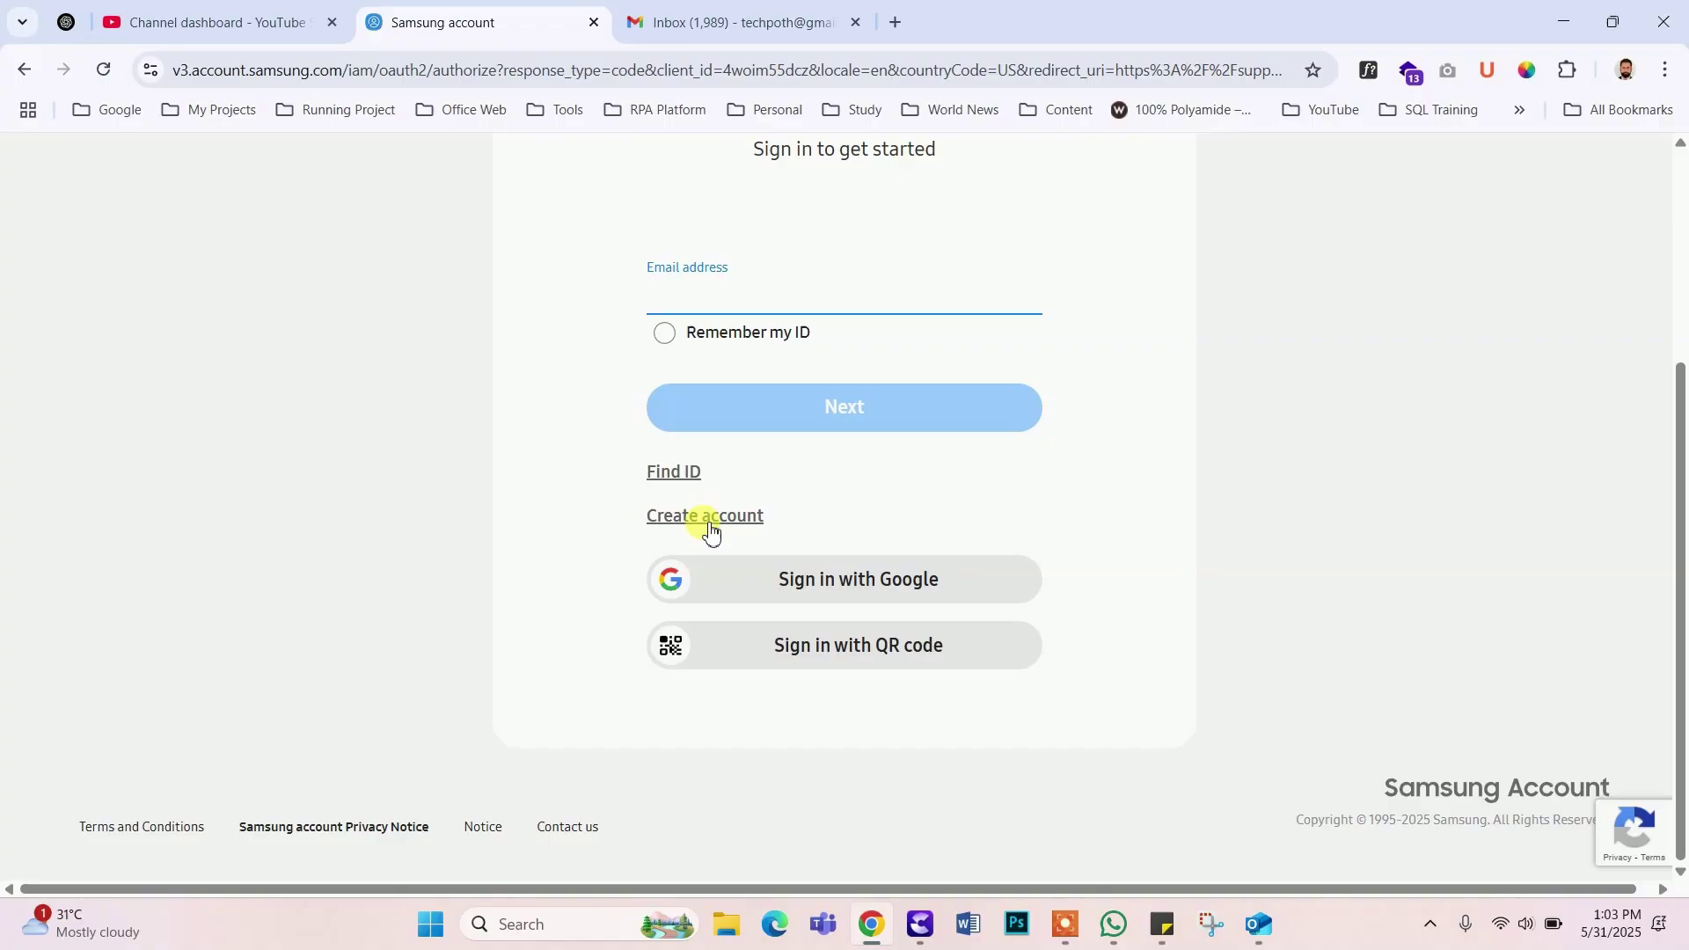
Step: Start a new account, accepting the Notice of Financial Incentives and All (optional), then Agree
click(709, 528)
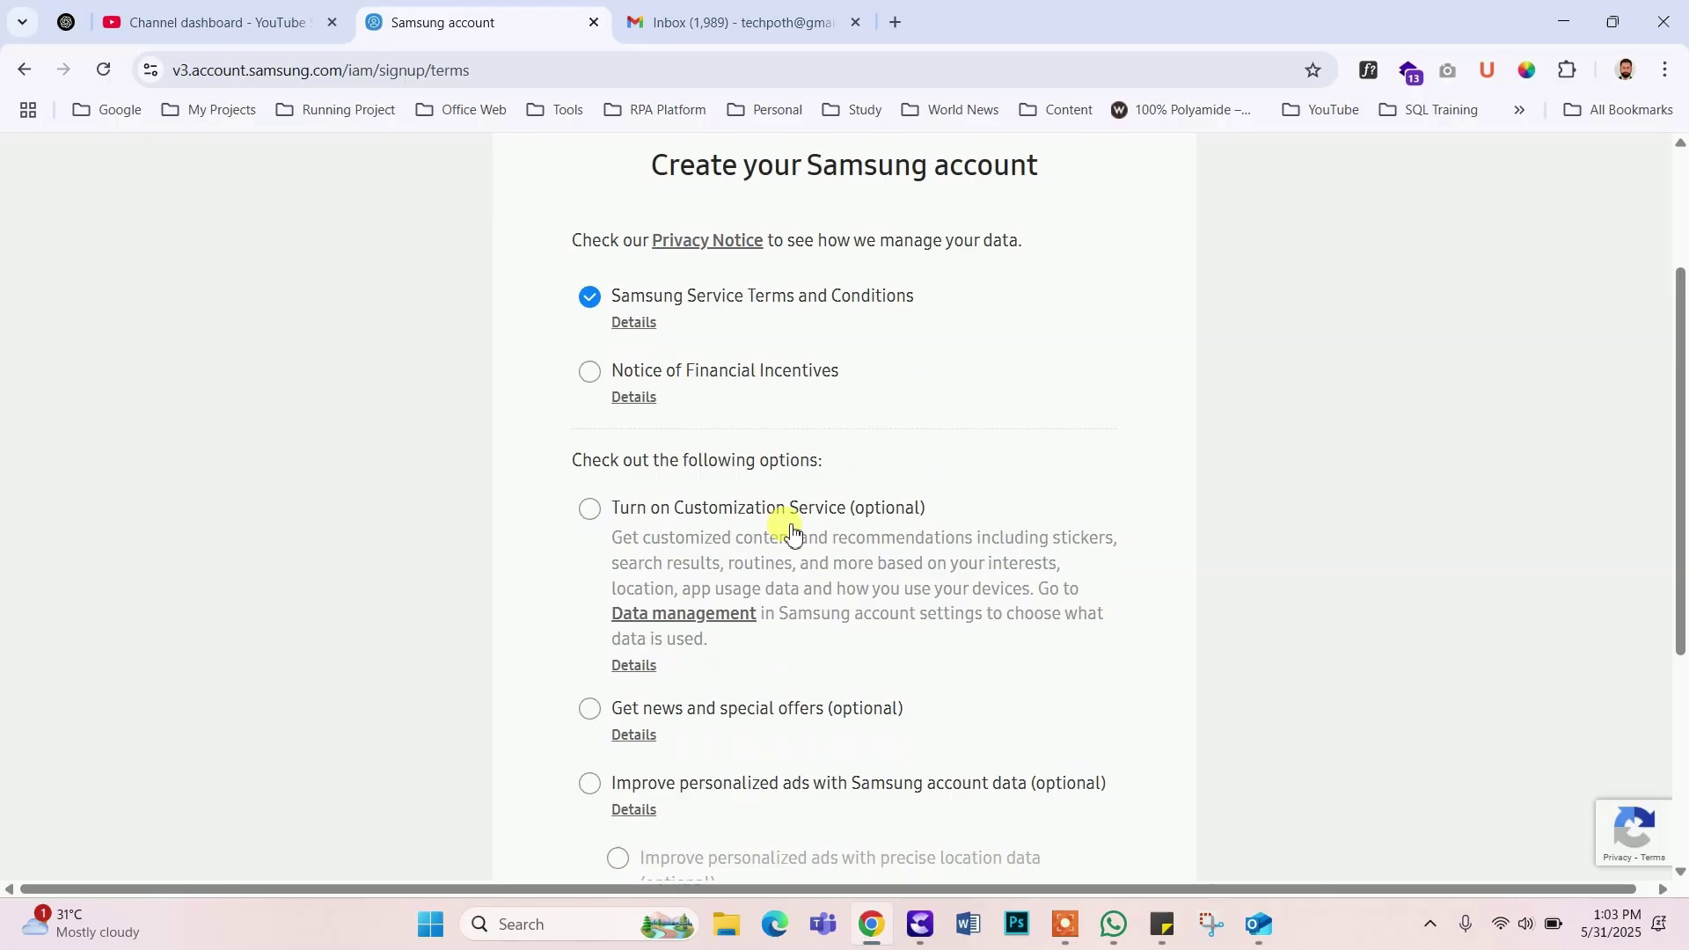
scroll(788, 530, down, 2)
click(591, 377)
scroll(668, 475, down, 3)
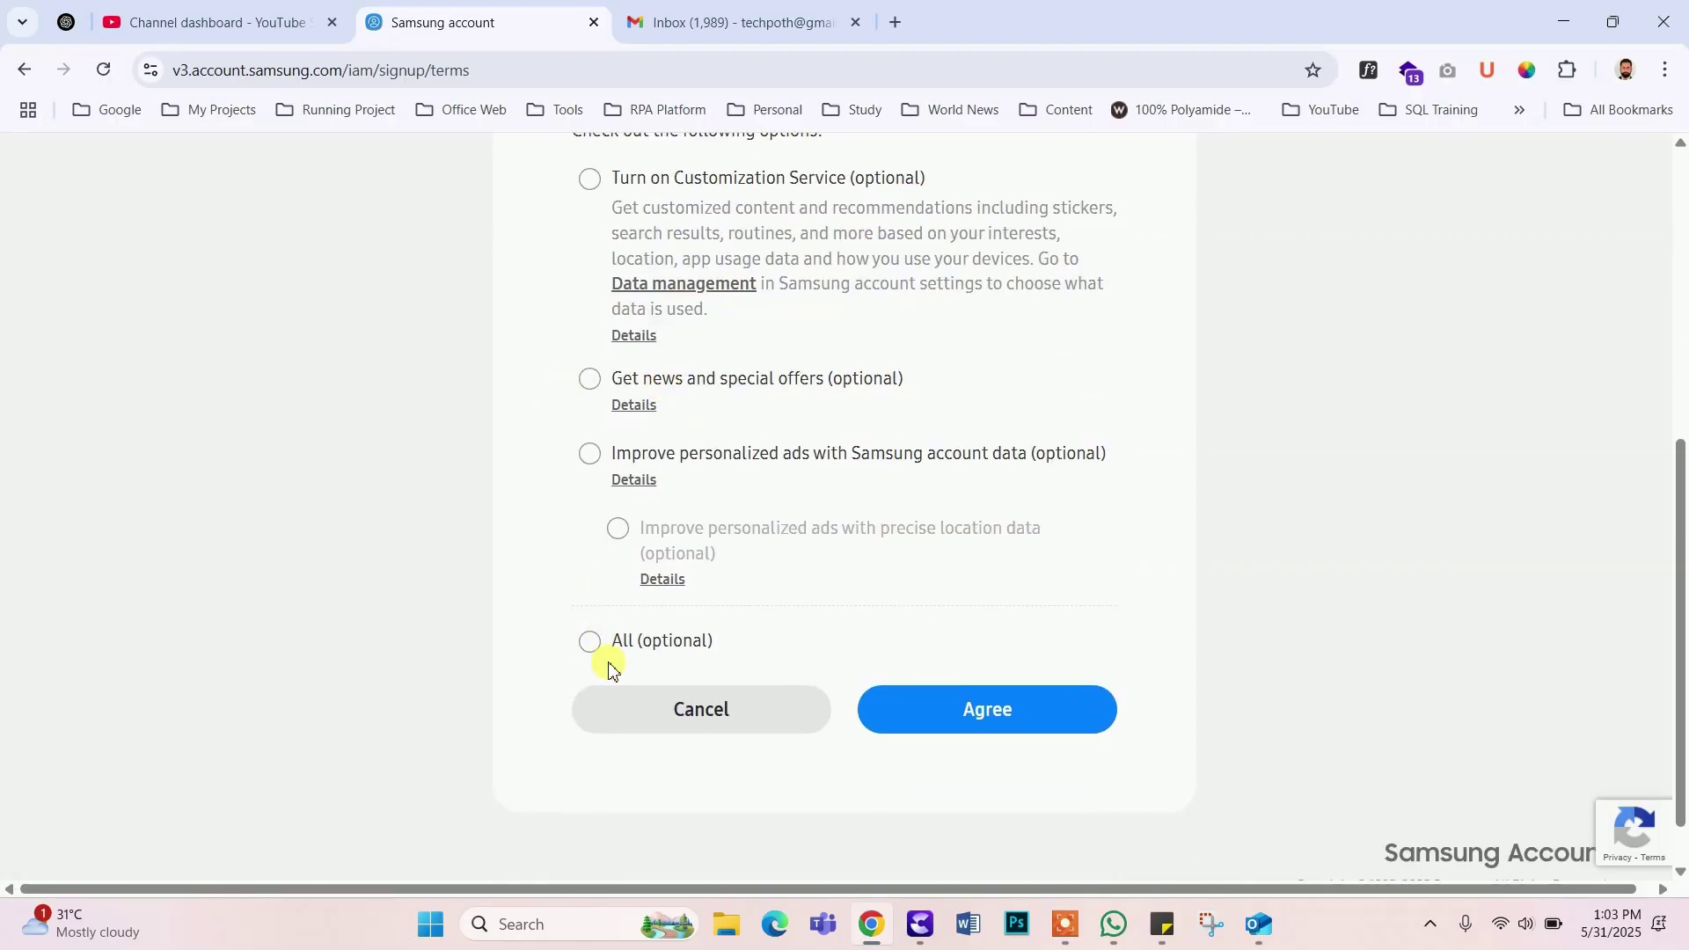
click(589, 641)
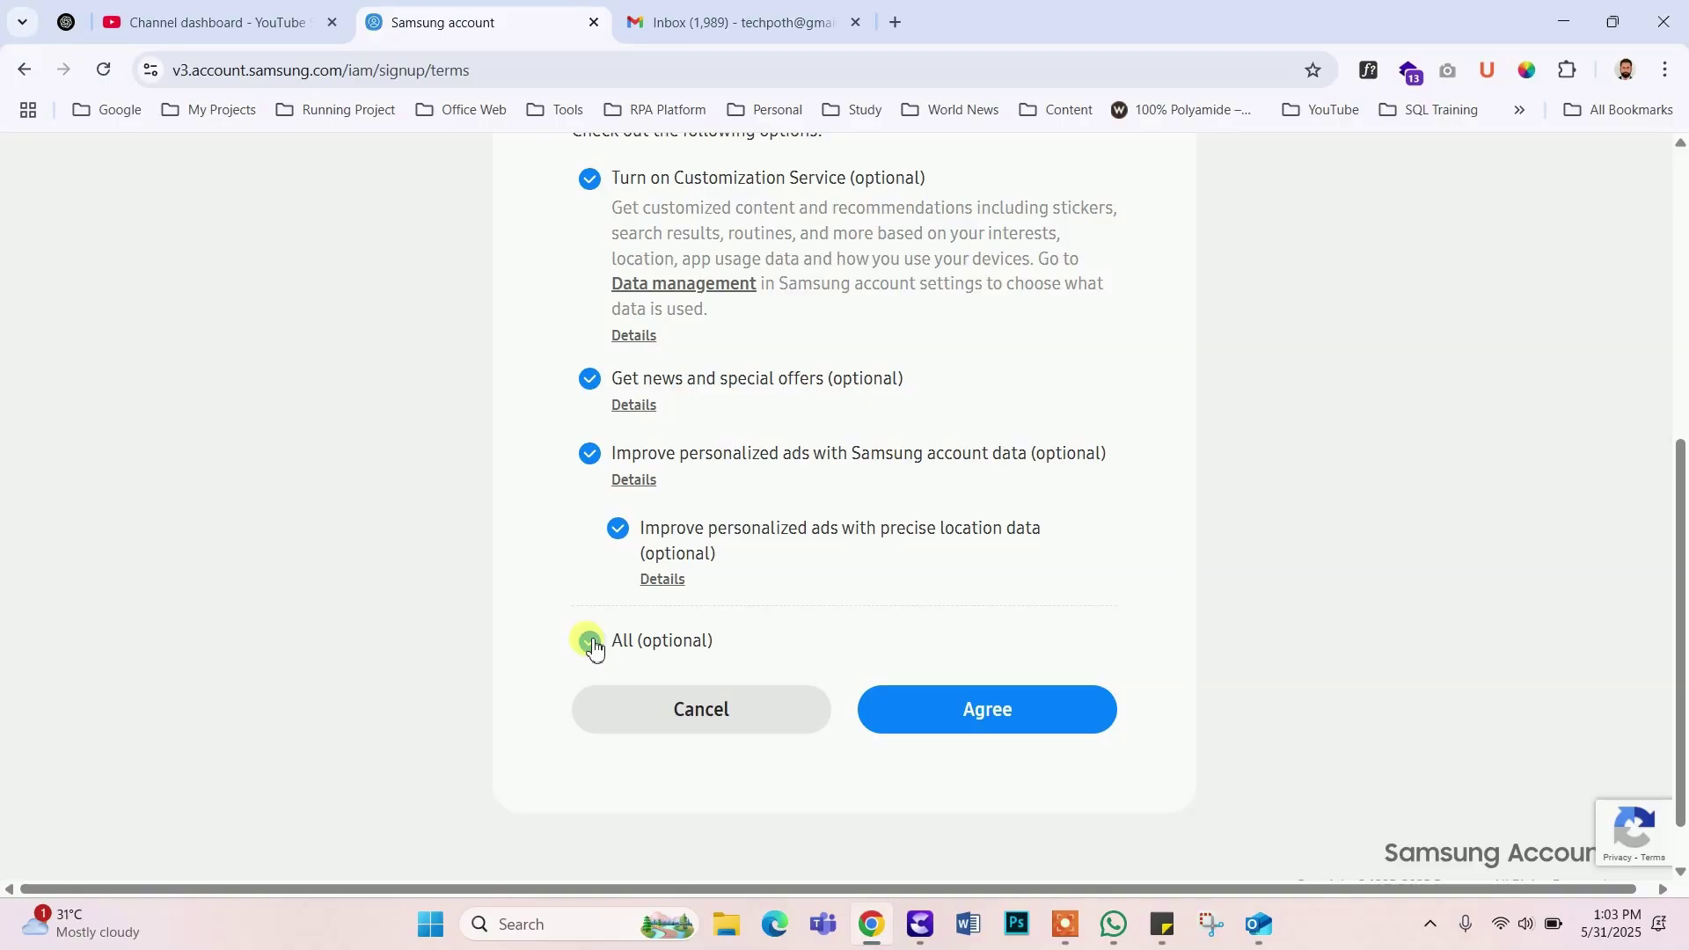
scroll(739, 561, up, 6)
scroll(744, 560, down, 6)
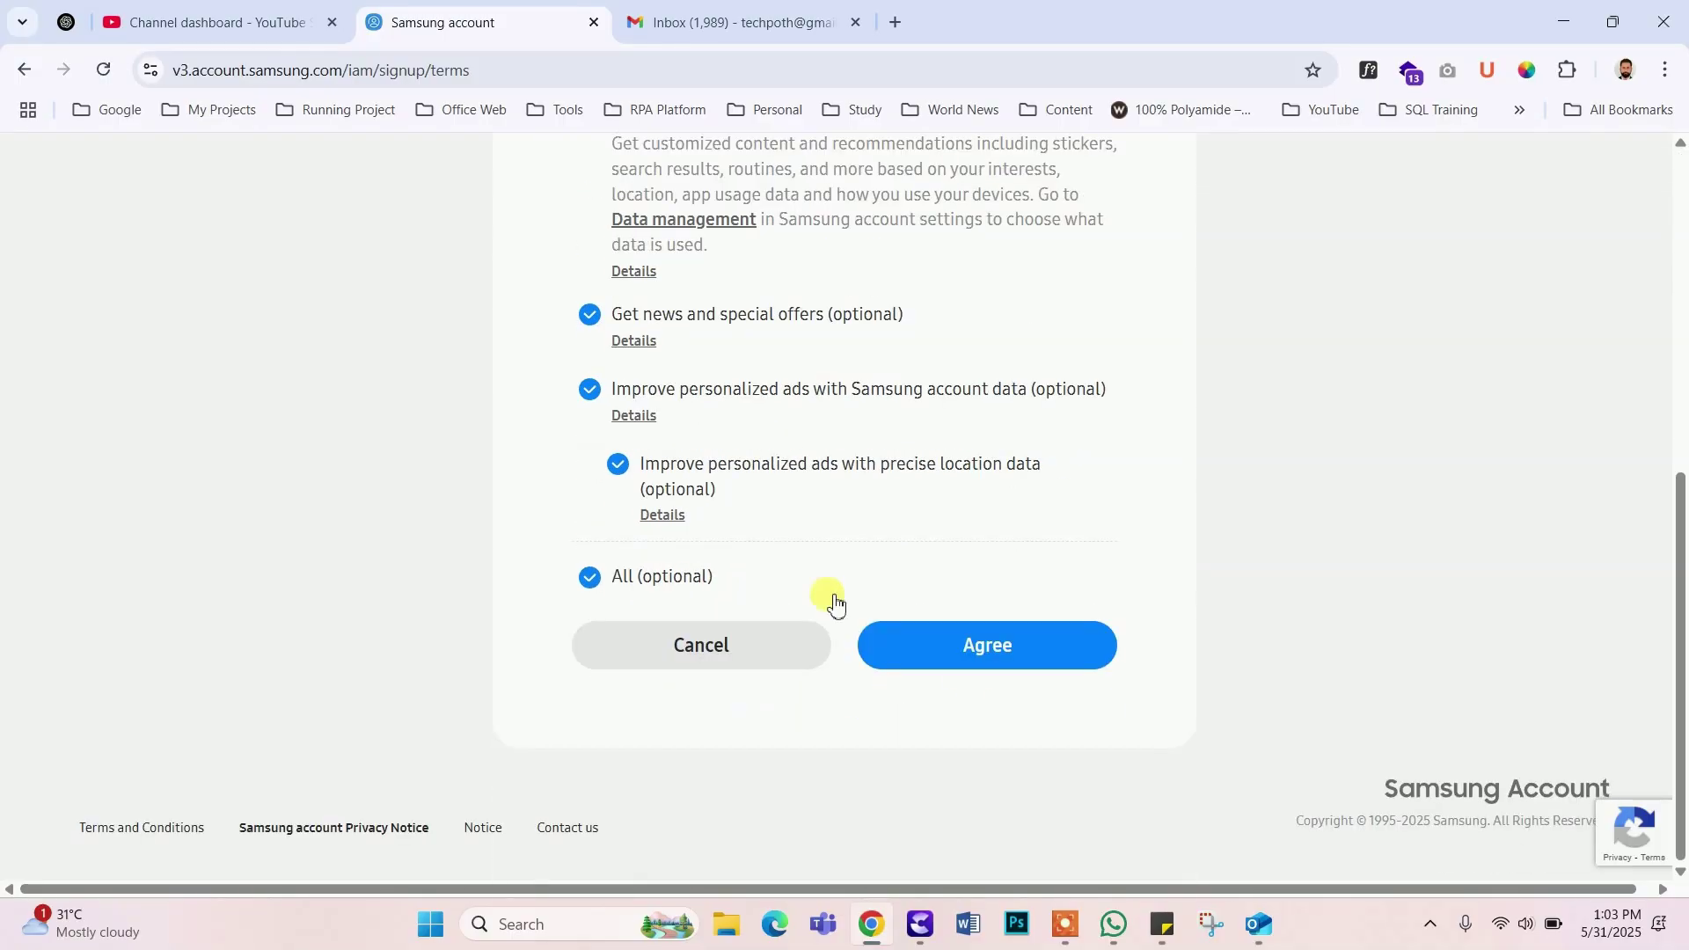
click(1032, 669)
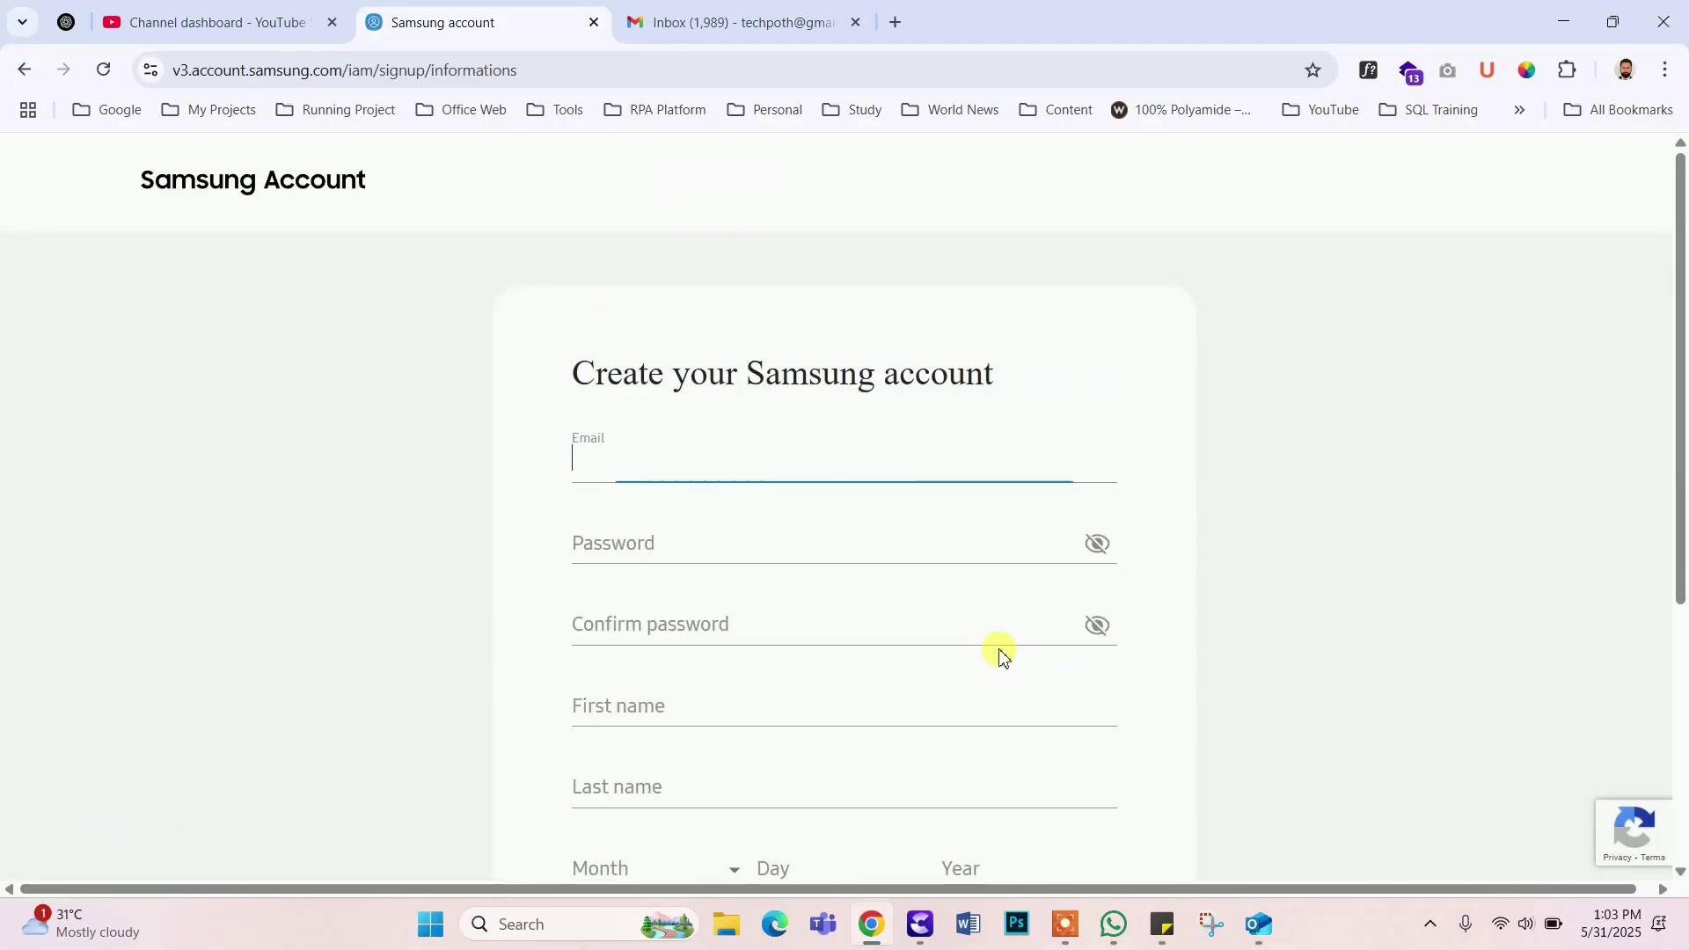
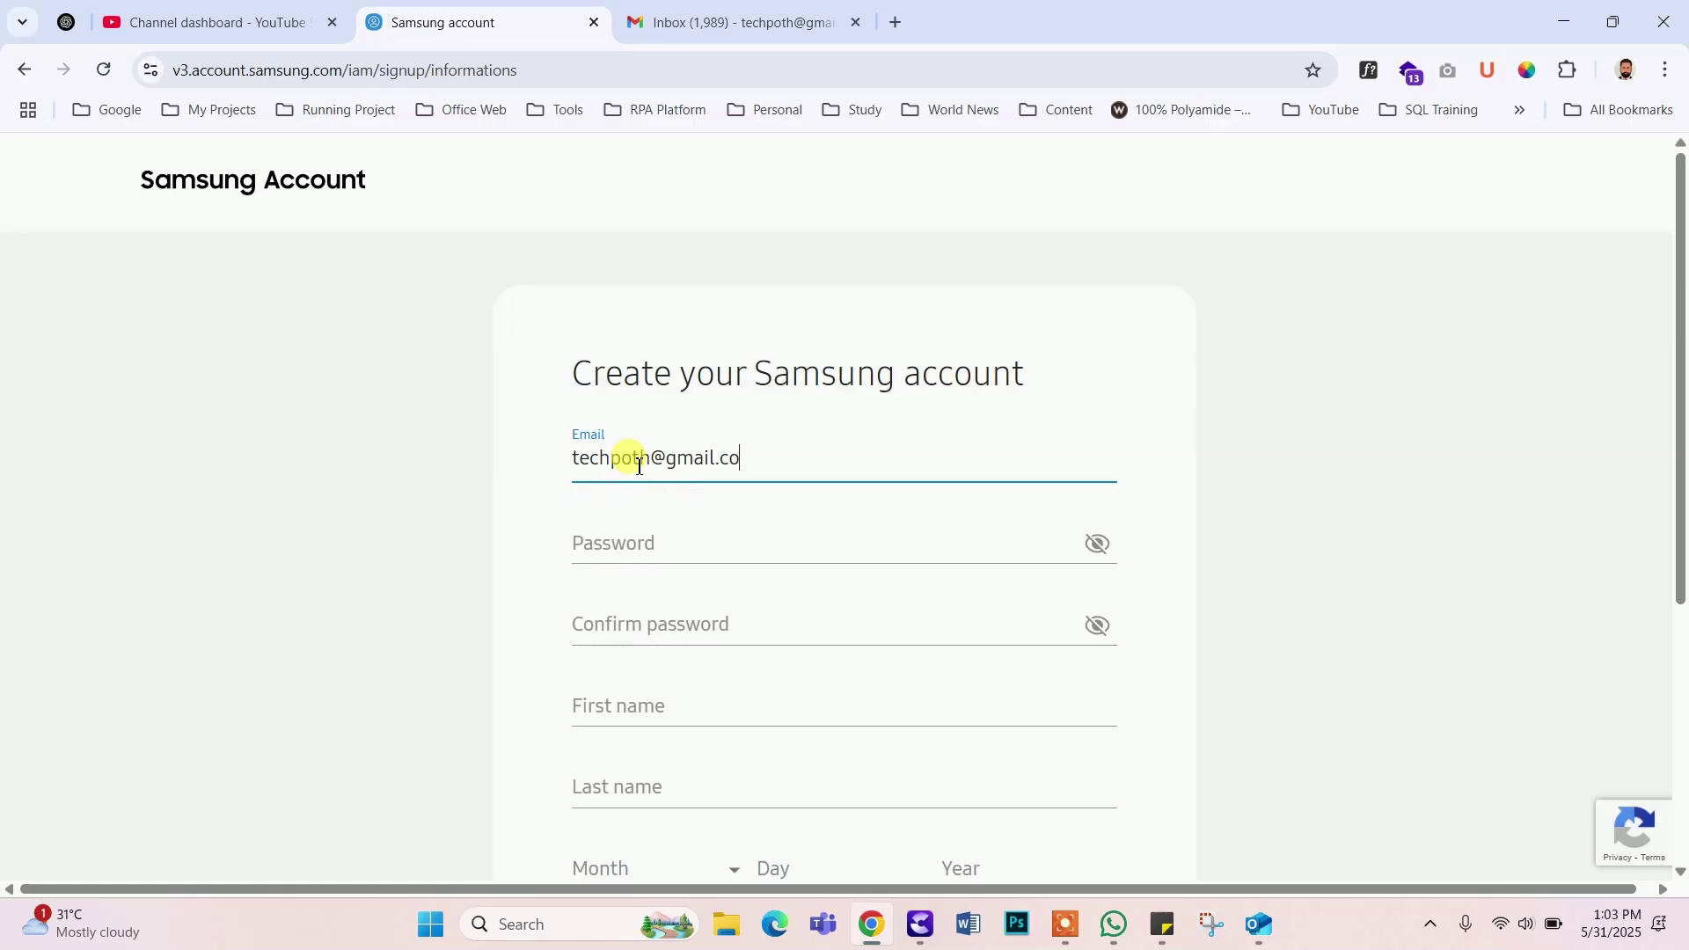
Step: Enter the account email, a password and its confirmation, and the first and last name
key(Tab)
text(********)
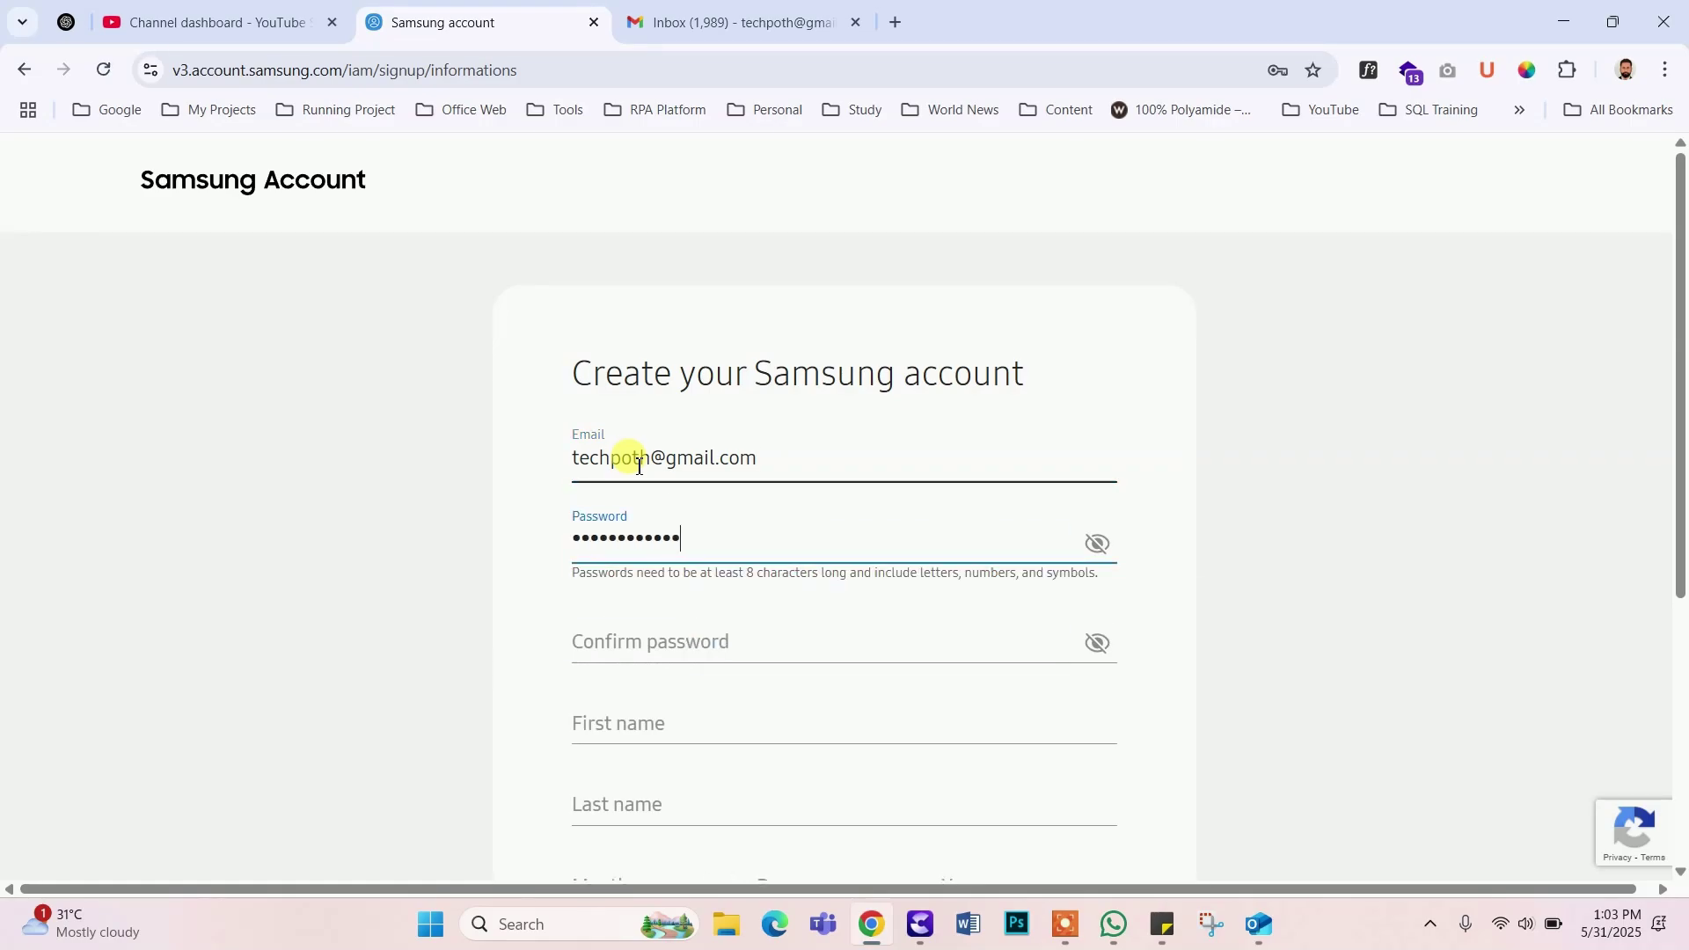
click(704, 641)
text(******)
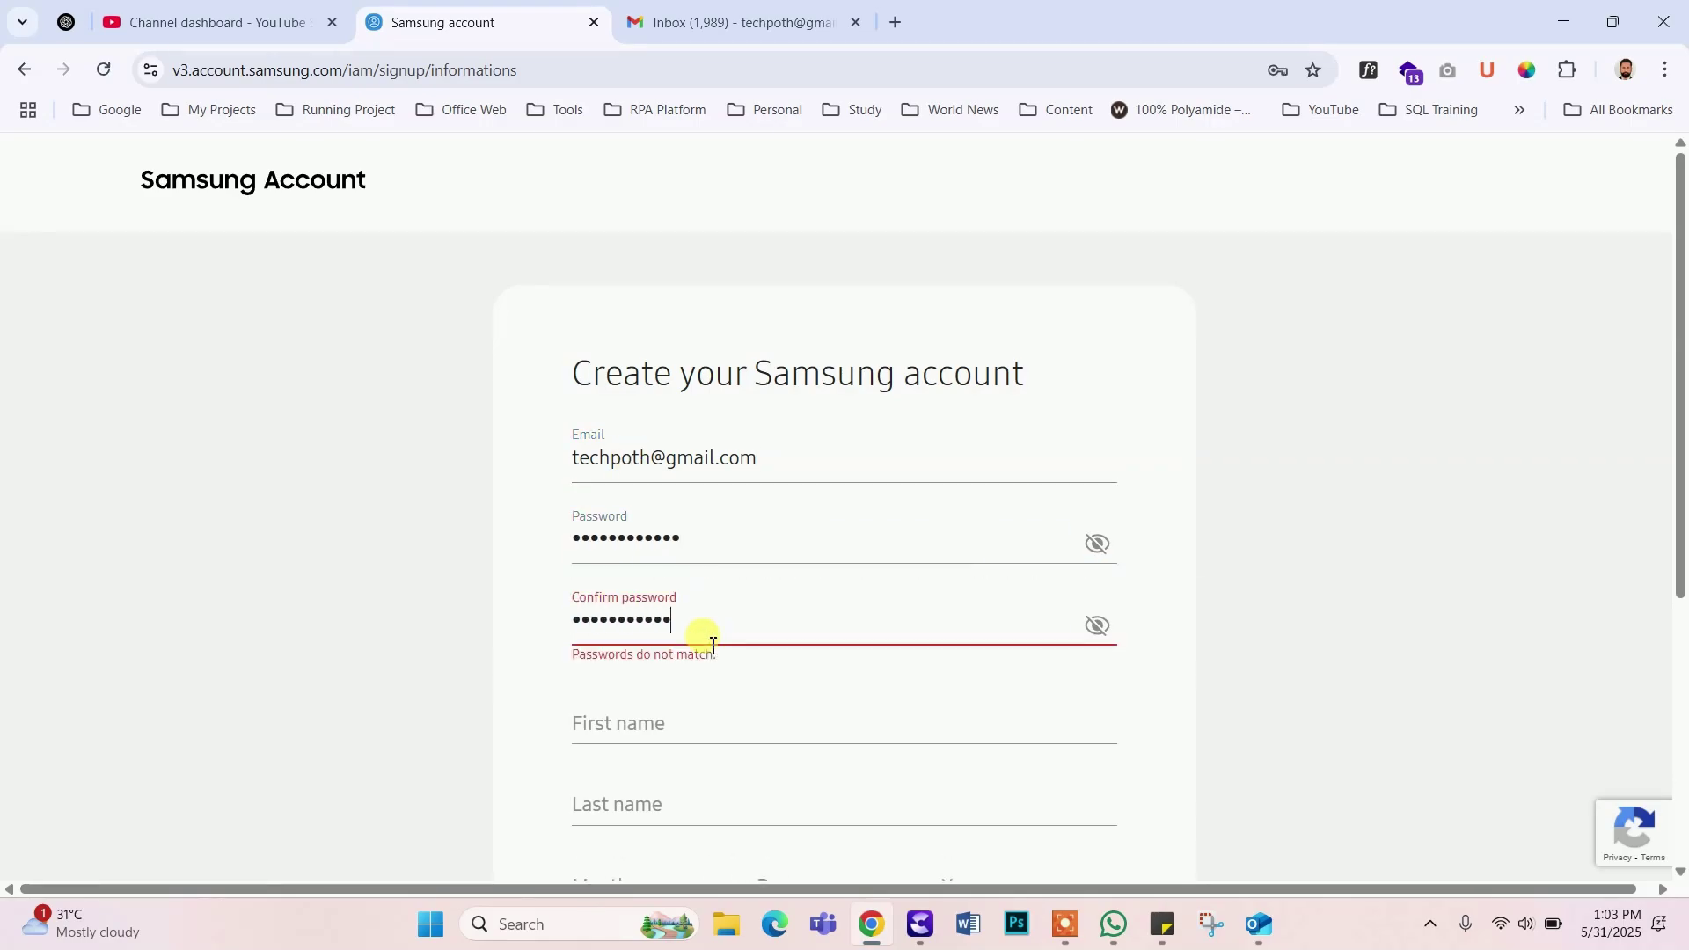
text(*)
click(662, 688)
key(Tab)
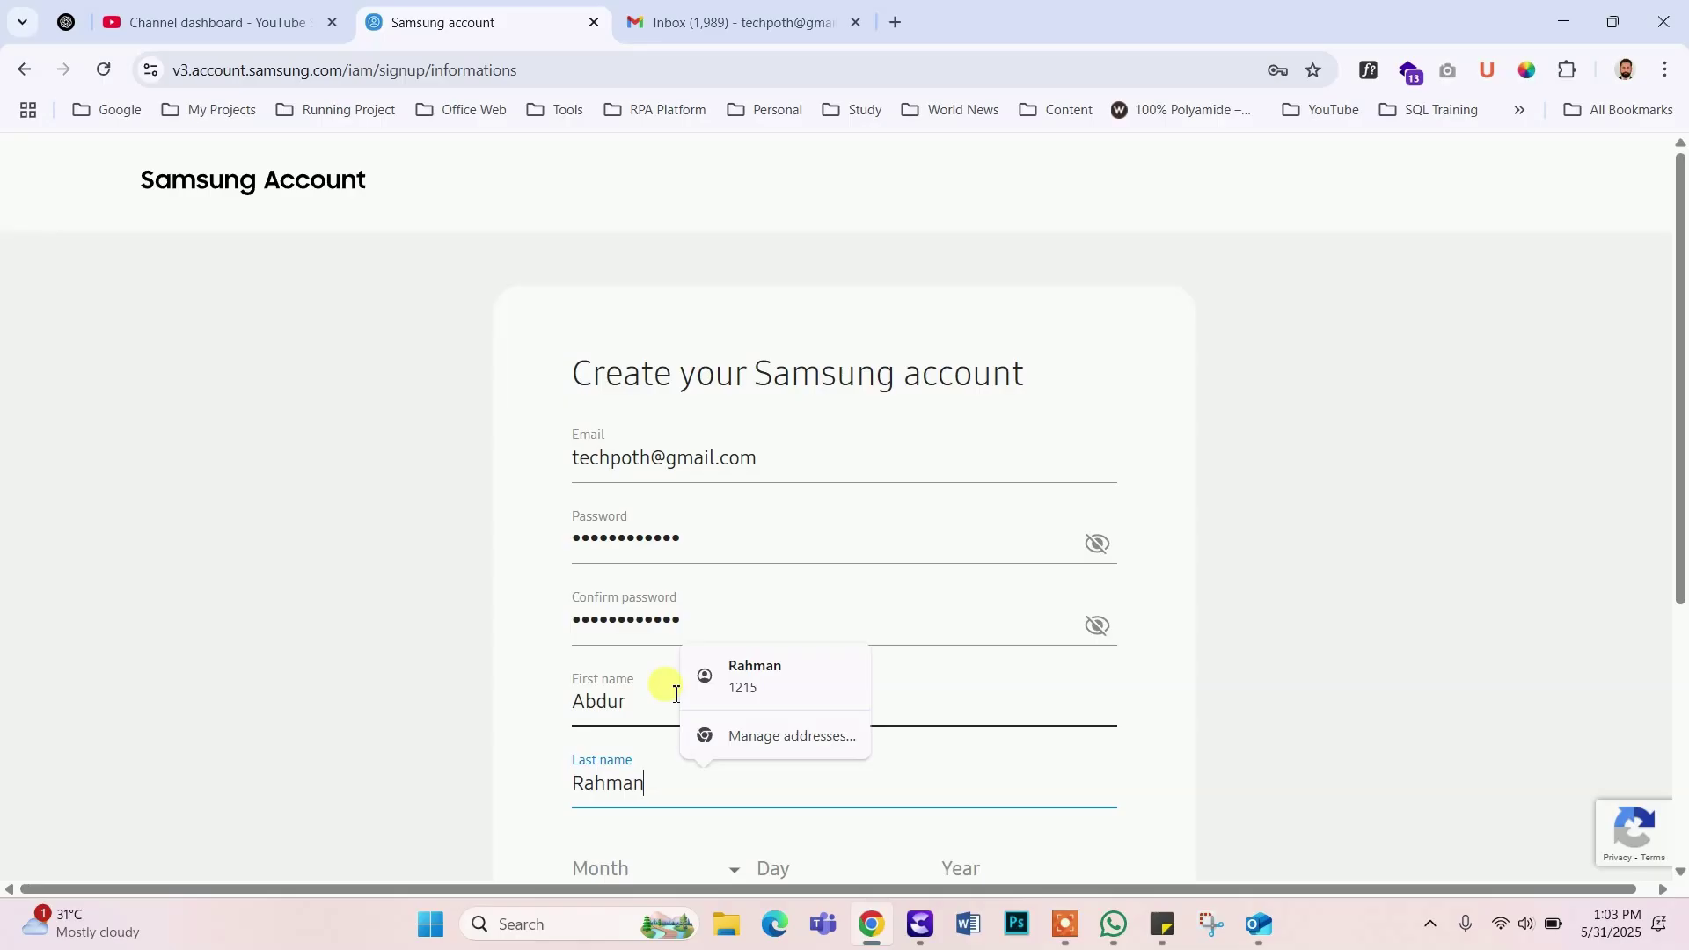
Step: Fill in the birth month, day and year, plus the five-digit ZIP code
scroll(676, 694, down, 3)
click(694, 655)
click(699, 541)
click(789, 651)
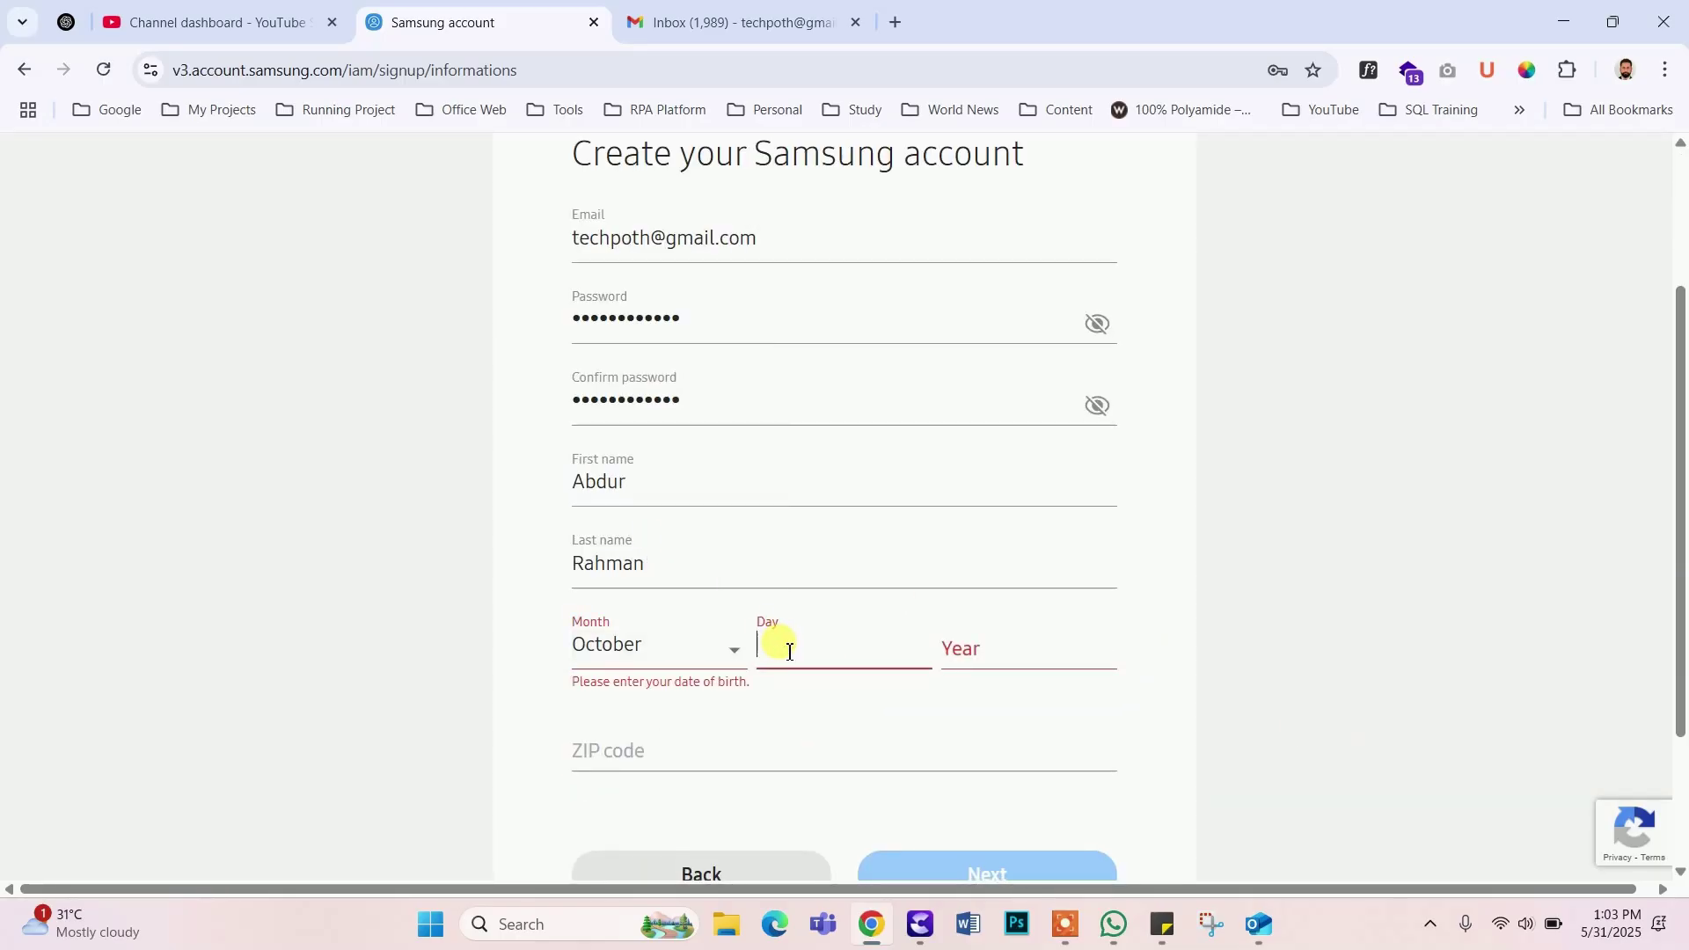
text(03)
click(965, 648)
text(1992)
click(645, 752)
text(1219)
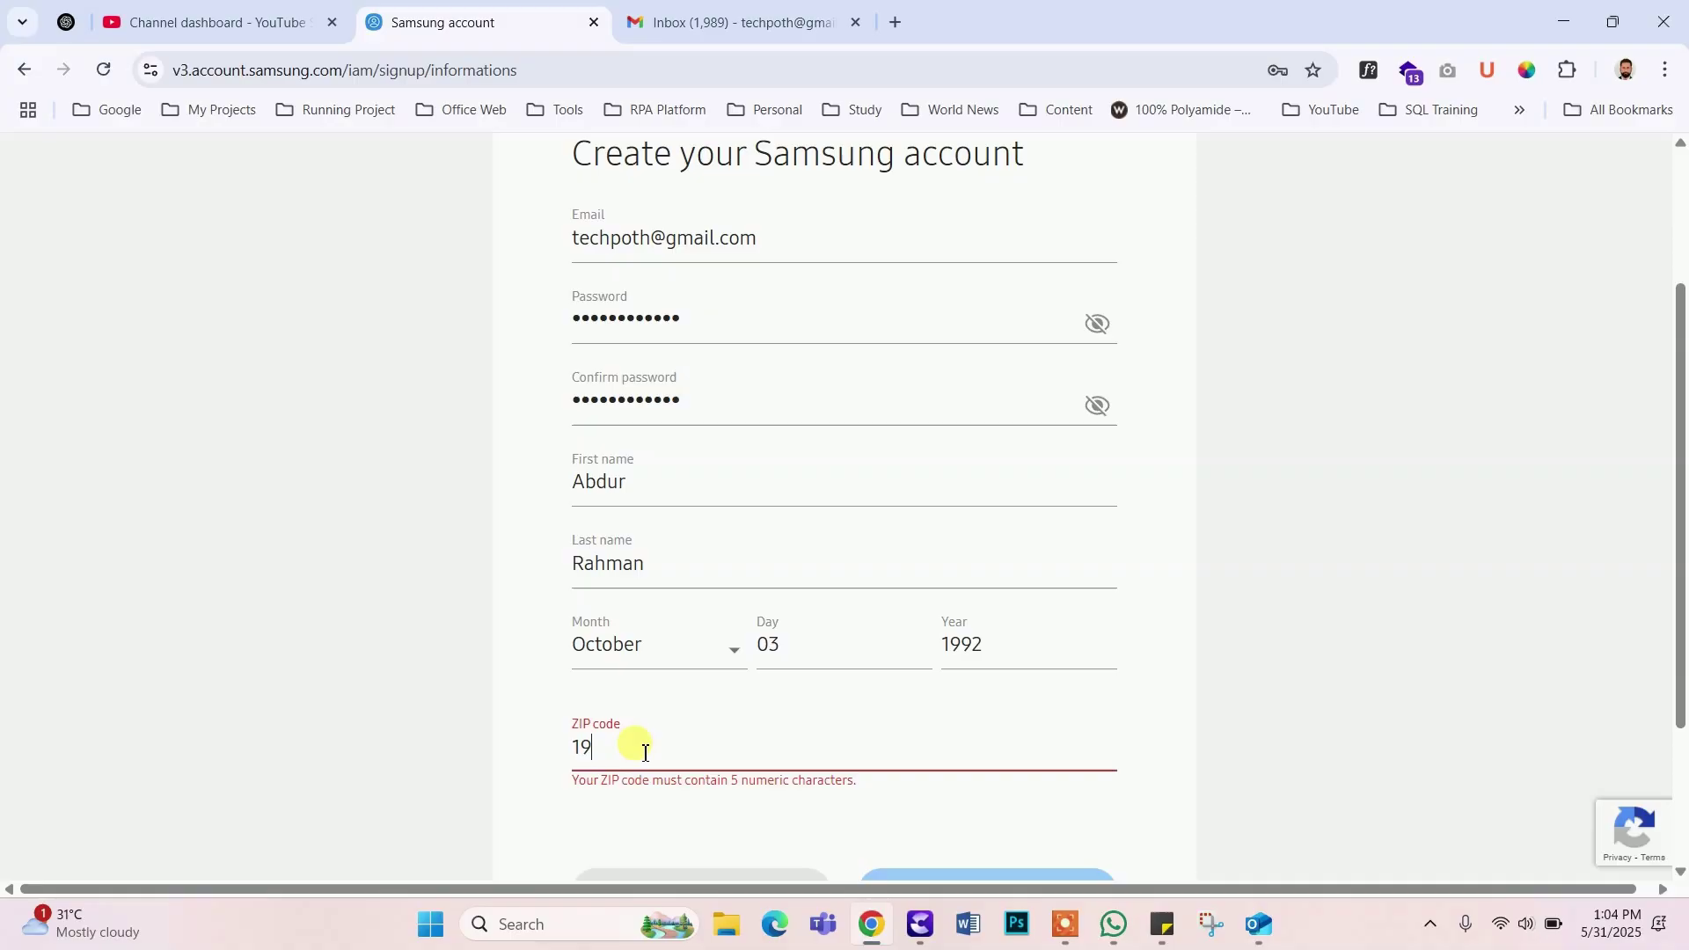
text(0)
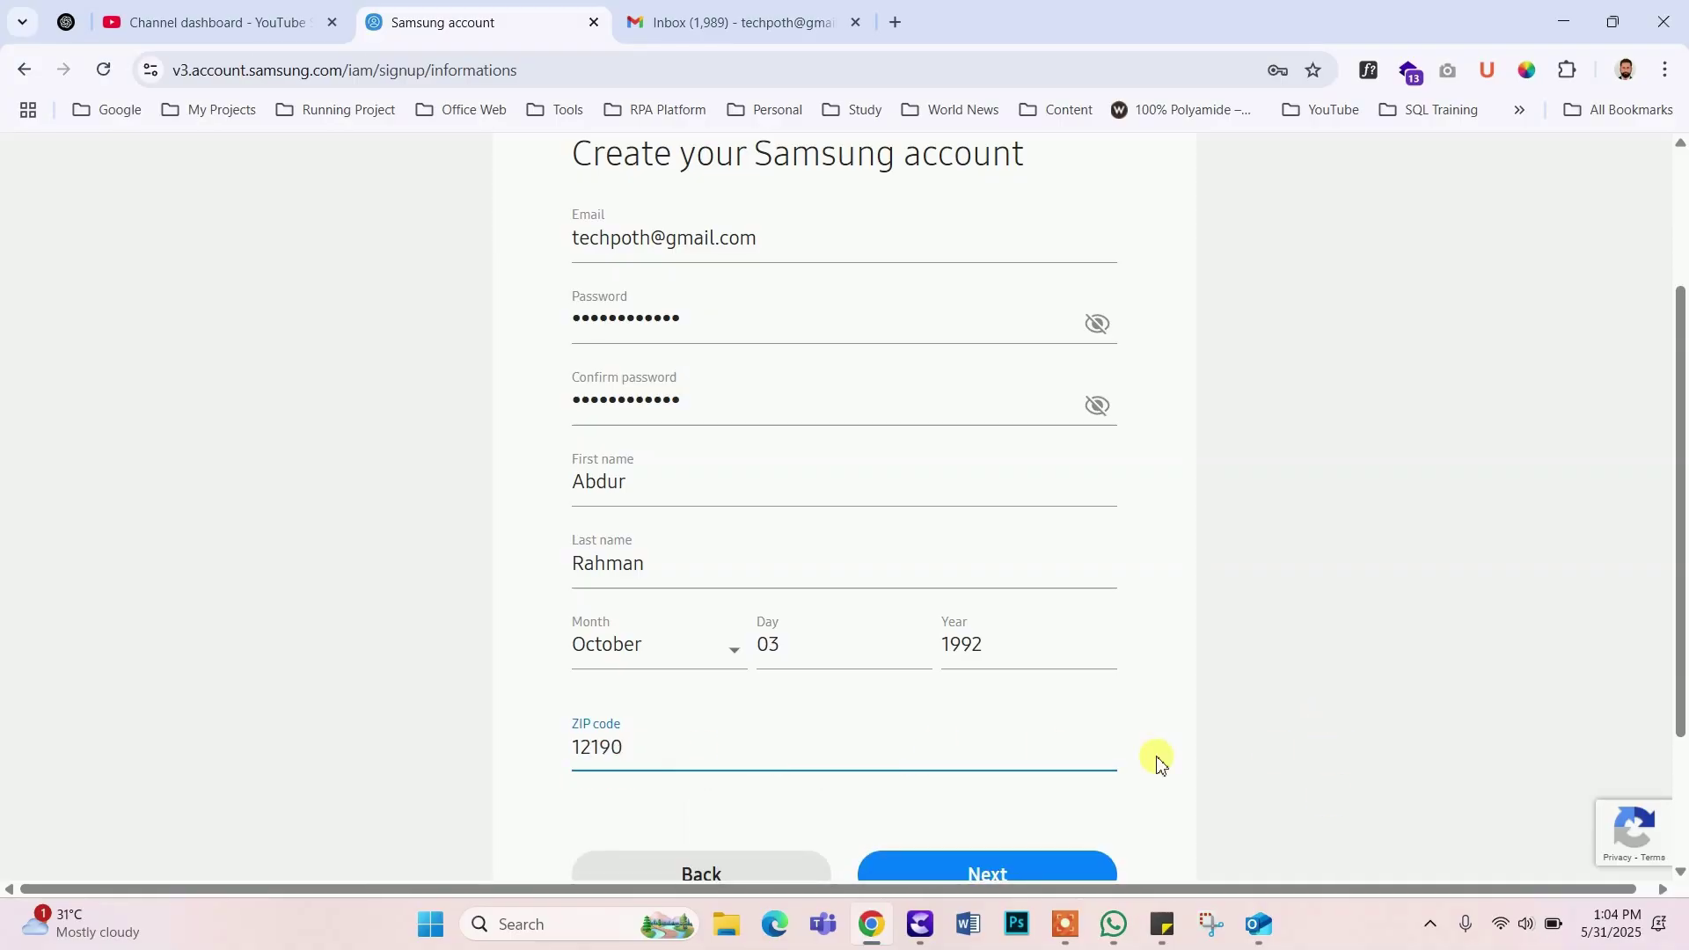
scroll(1245, 752, down, 2)
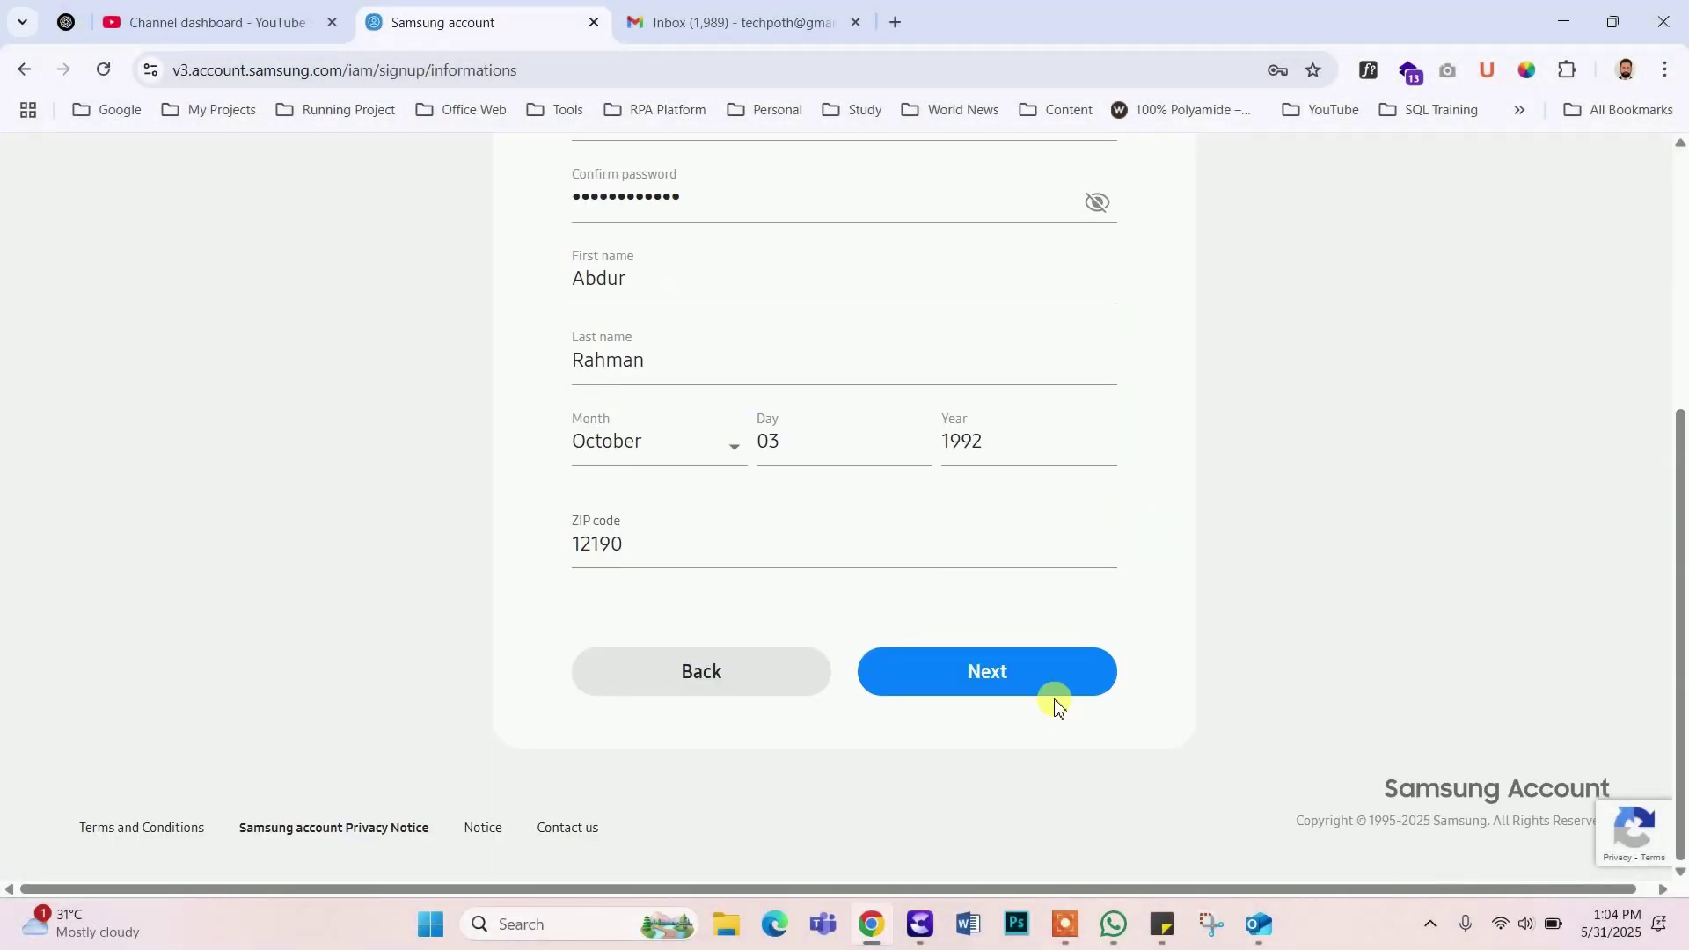
Step: Submit the sign-up details, choose Never for saving the password, and focus the code field
click(991, 678)
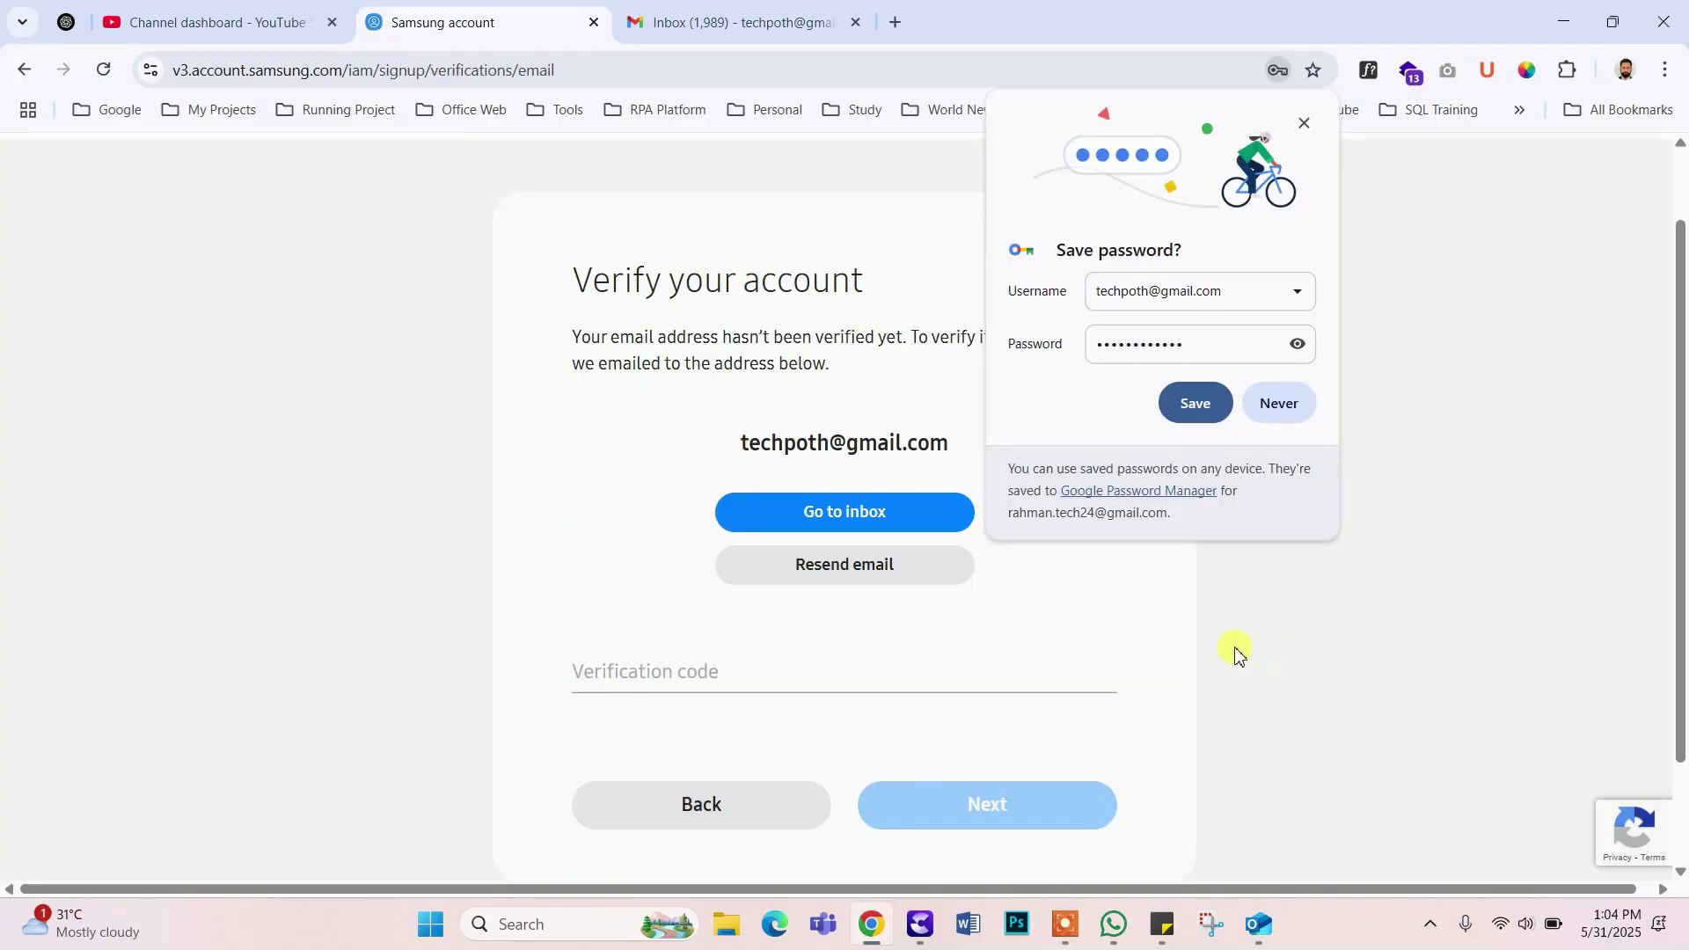
click(1280, 409)
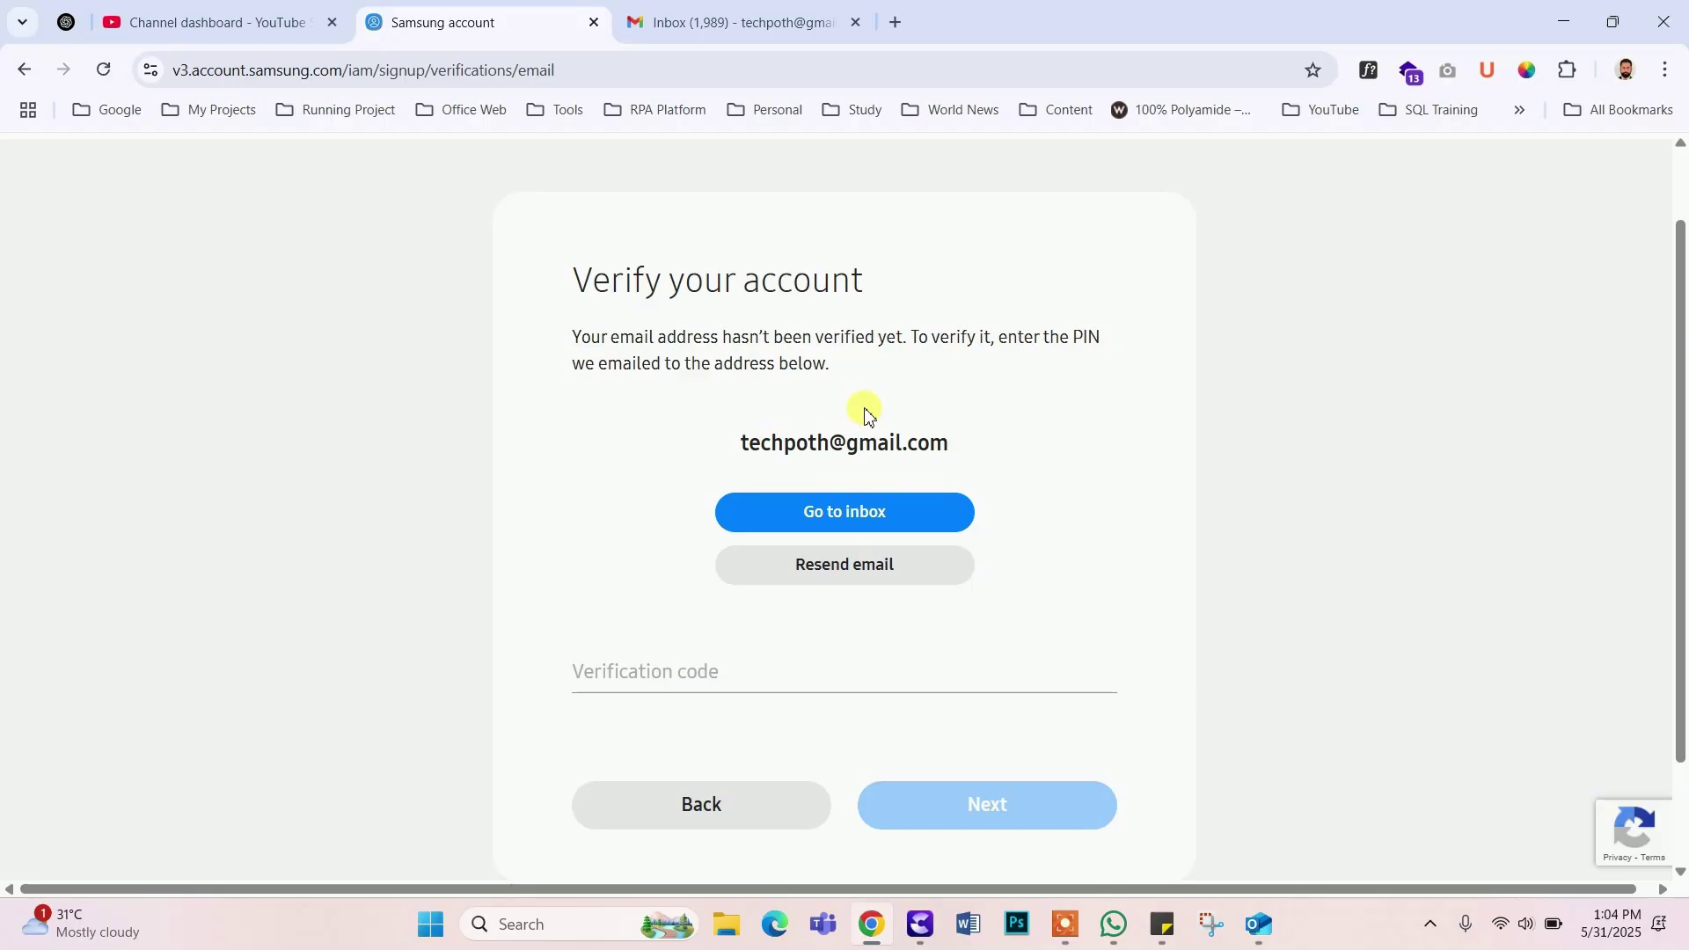
click(673, 674)
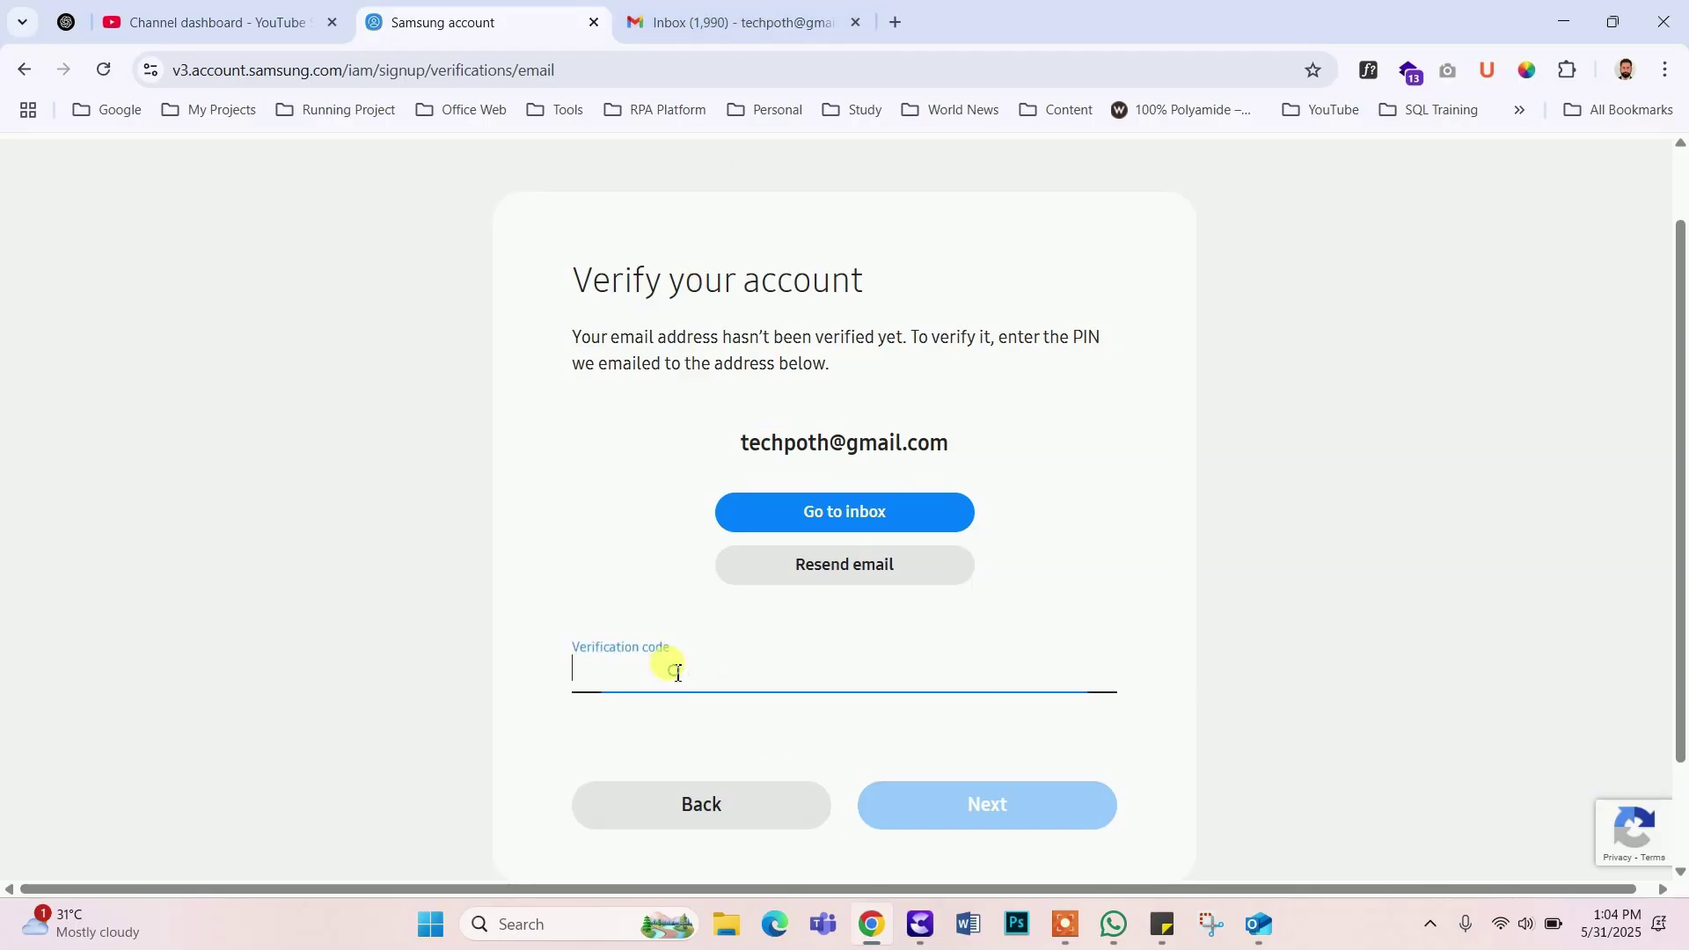
Step: Open Samsung's 'Please verify your email address' message in Gmail and copy its six-digit code
click(746, 27)
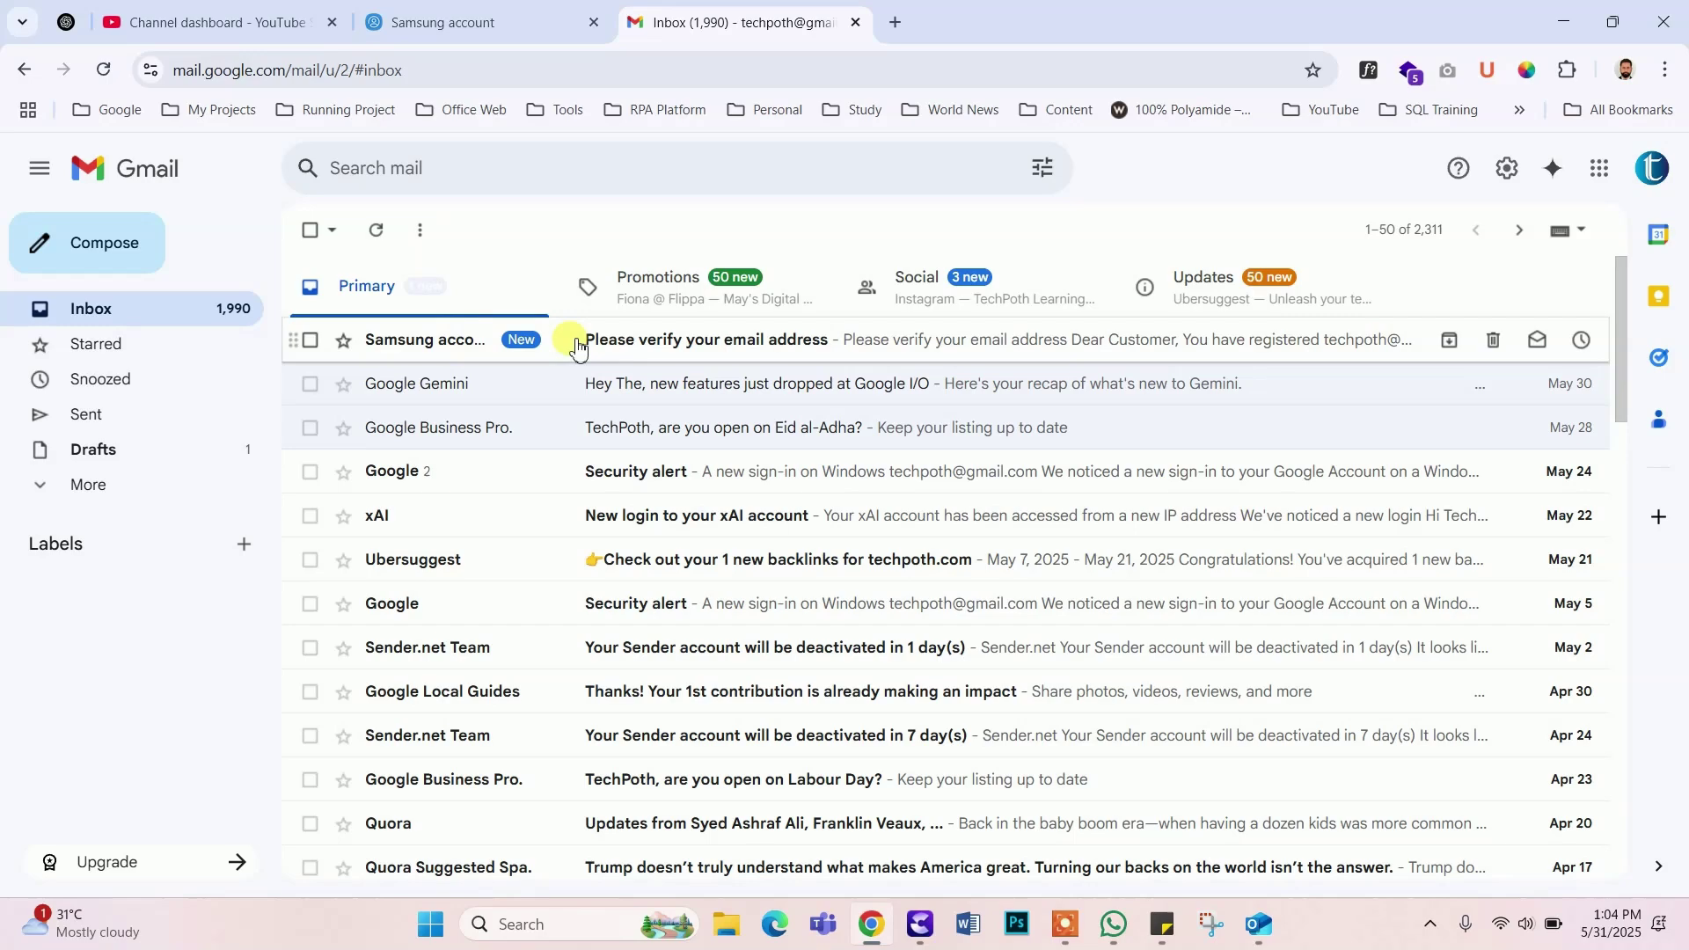
click(774, 356)
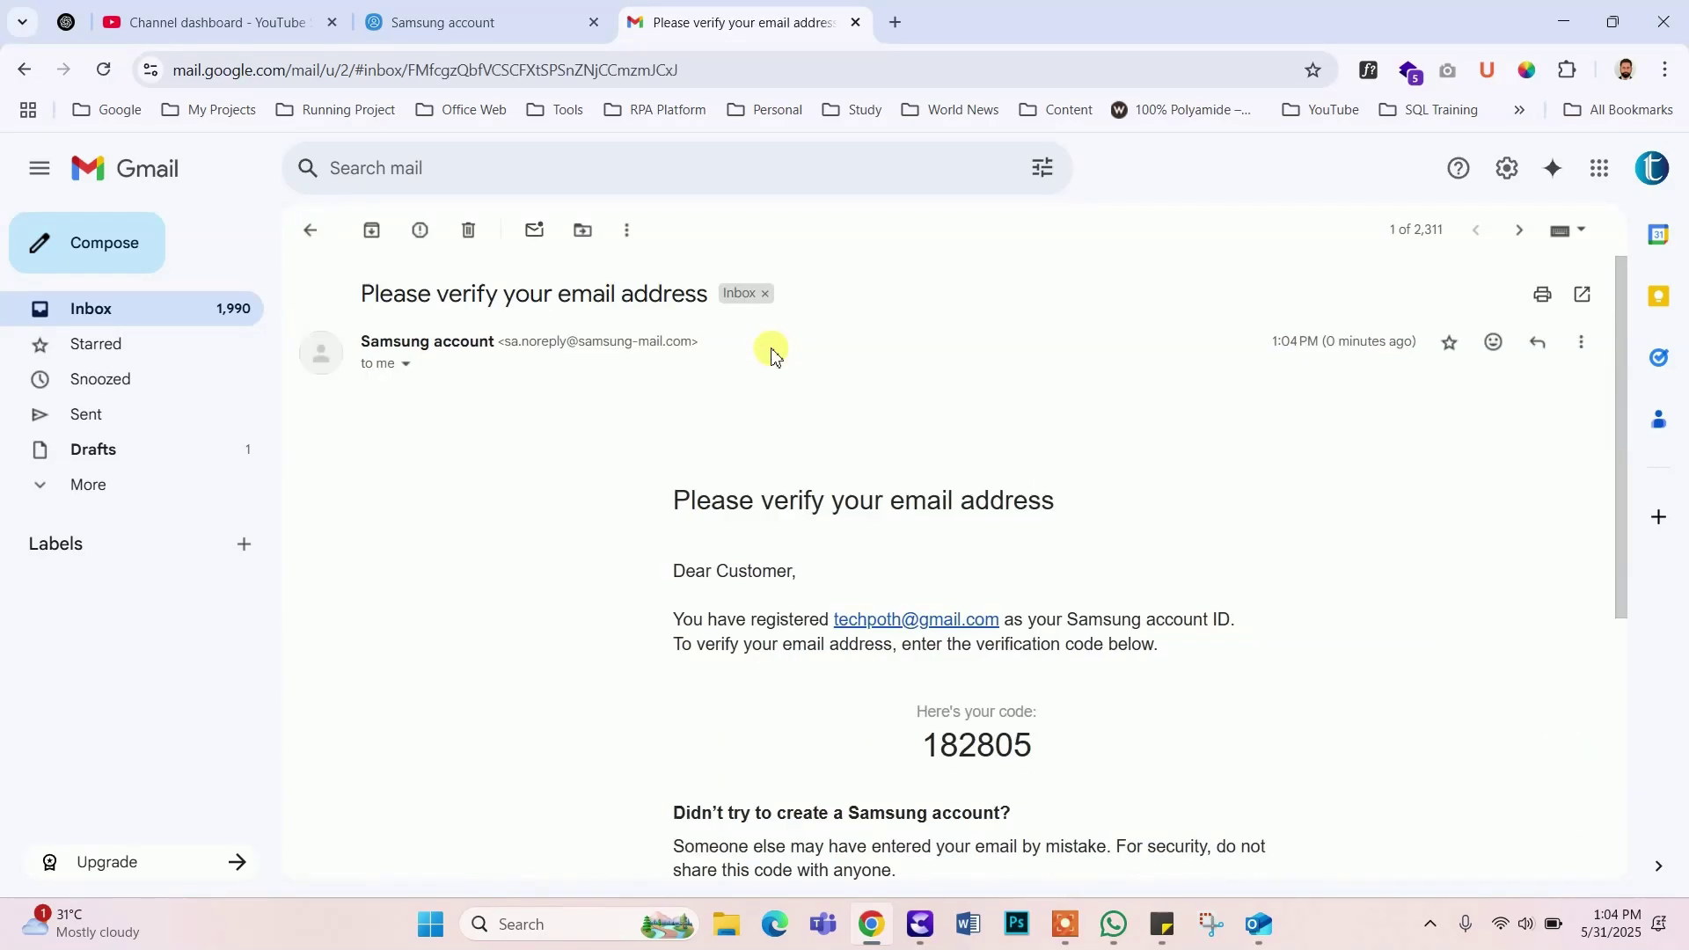
double_click(967, 742)
key(ctrl+c)
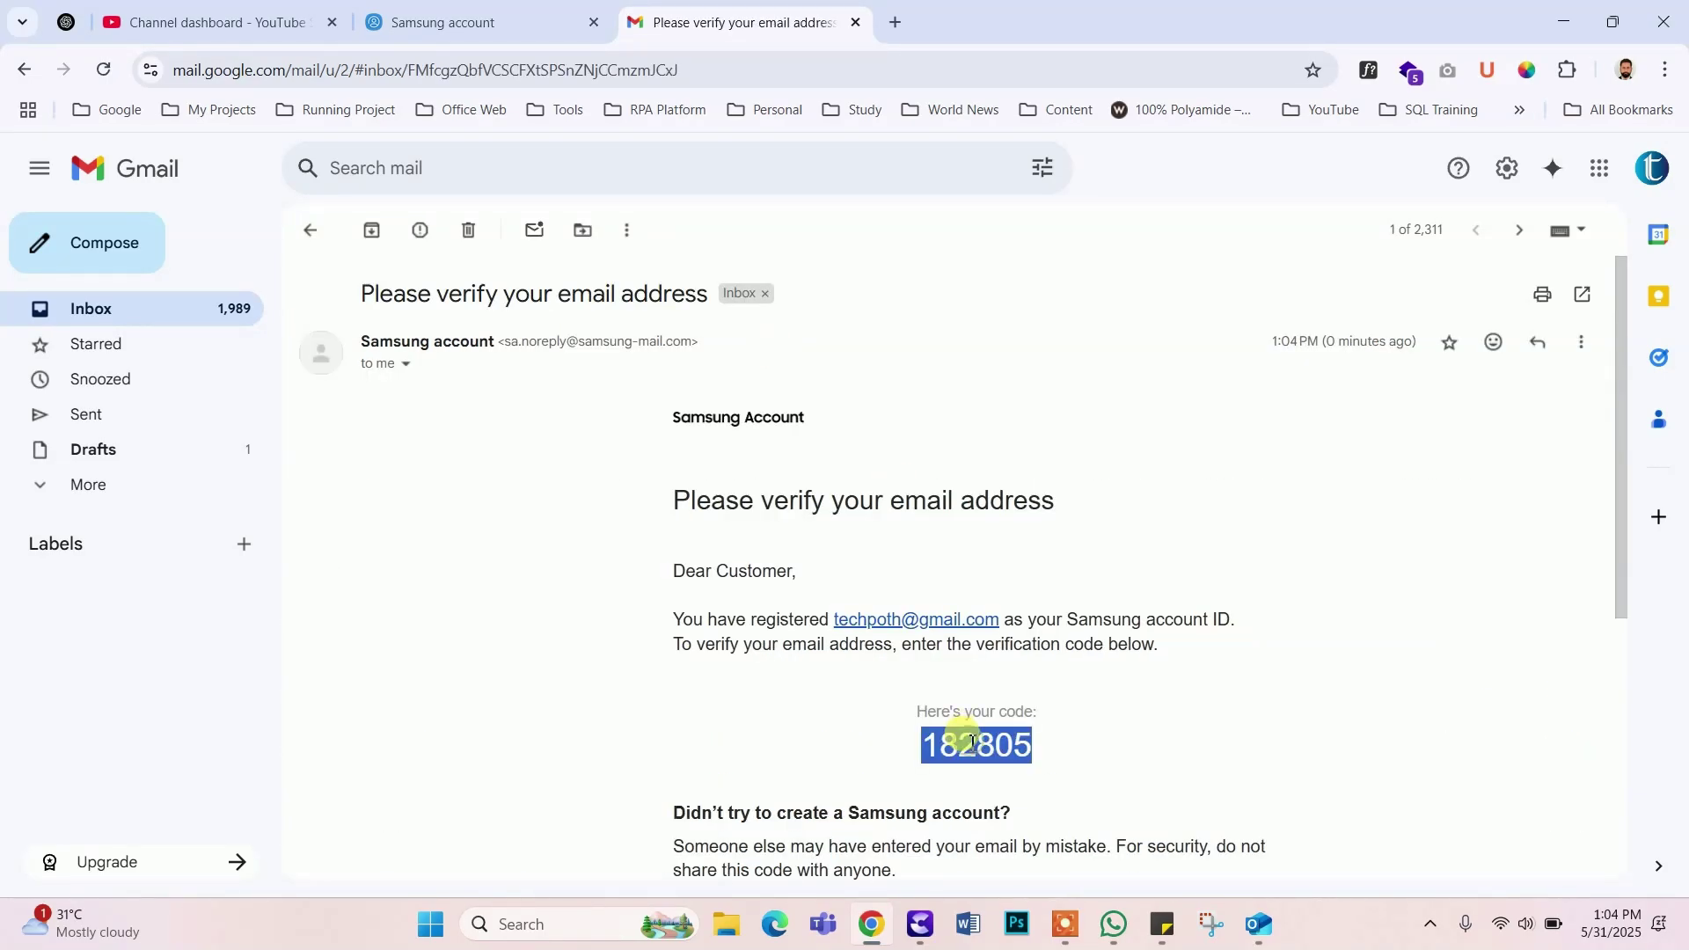
click(475, 19)
Step: Paste the emailed verification code, submit it, and click Done on the Welcome page
click(751, 682)
key(ctrl+v)
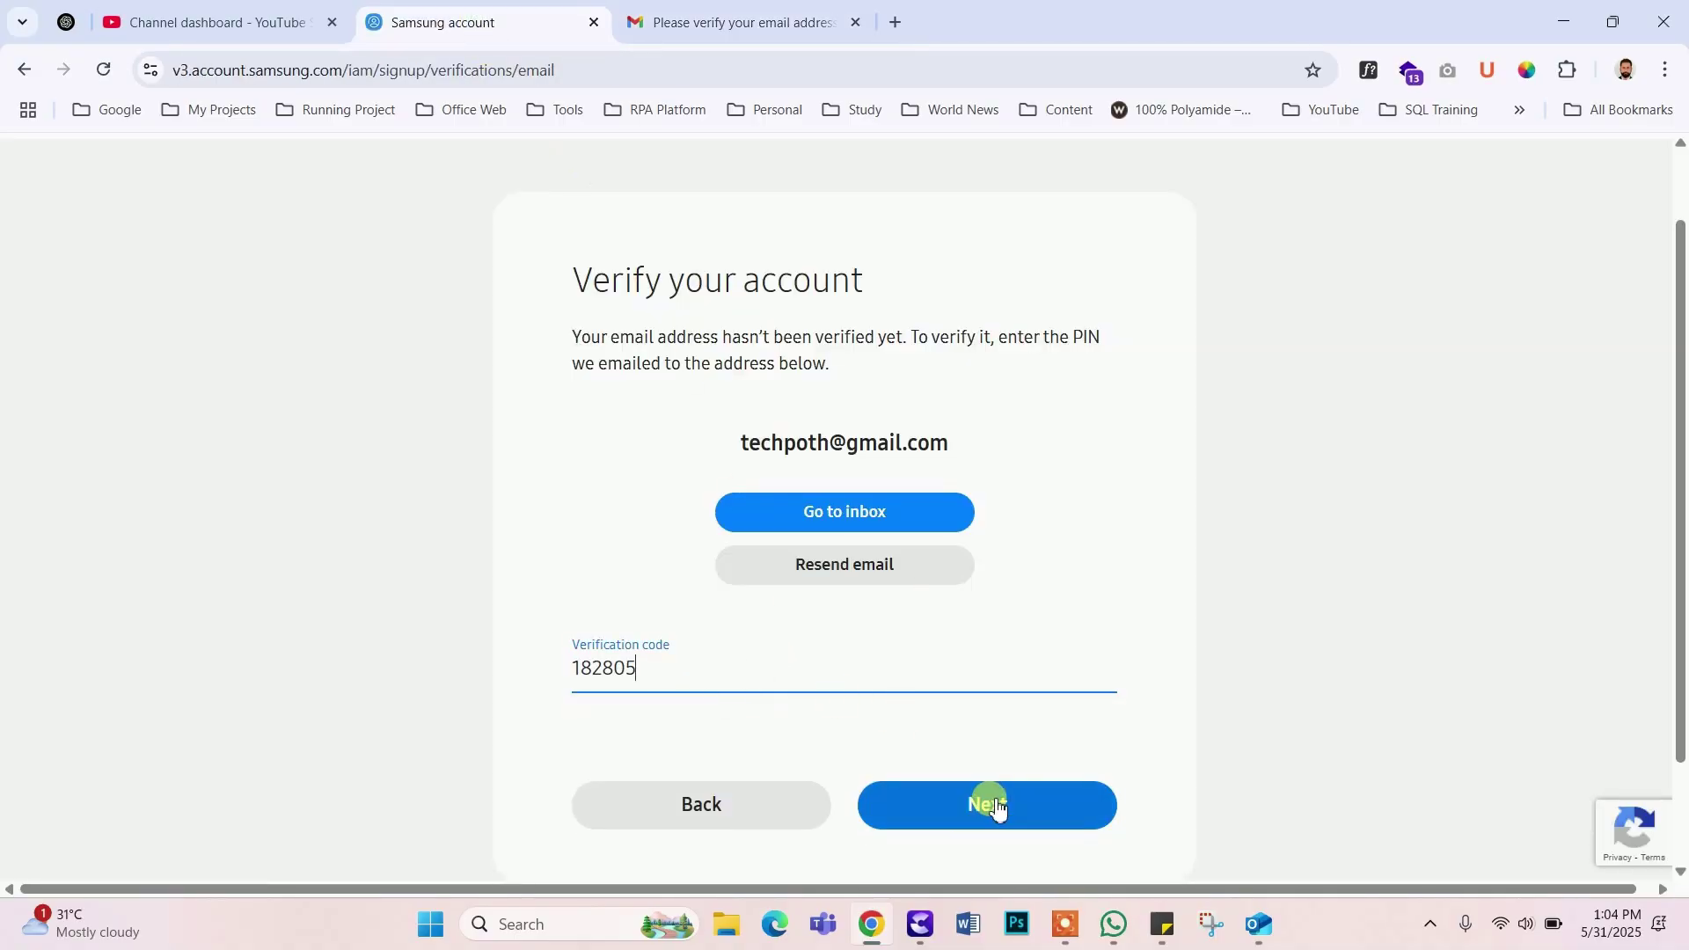
click(988, 802)
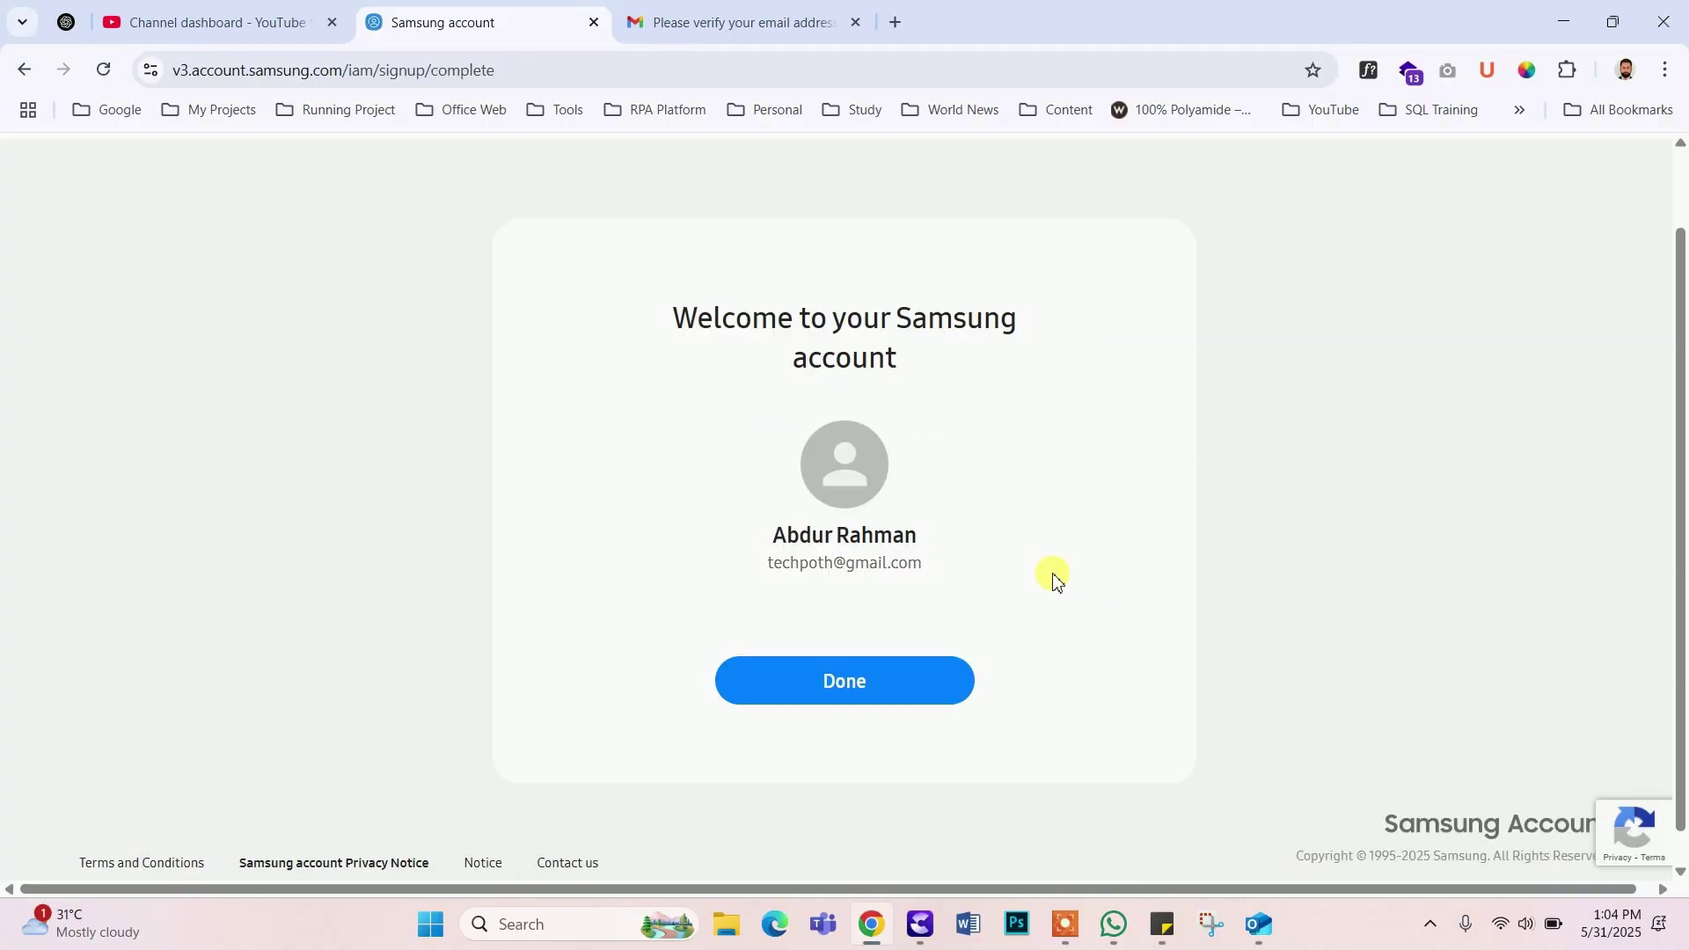
click(869, 684)
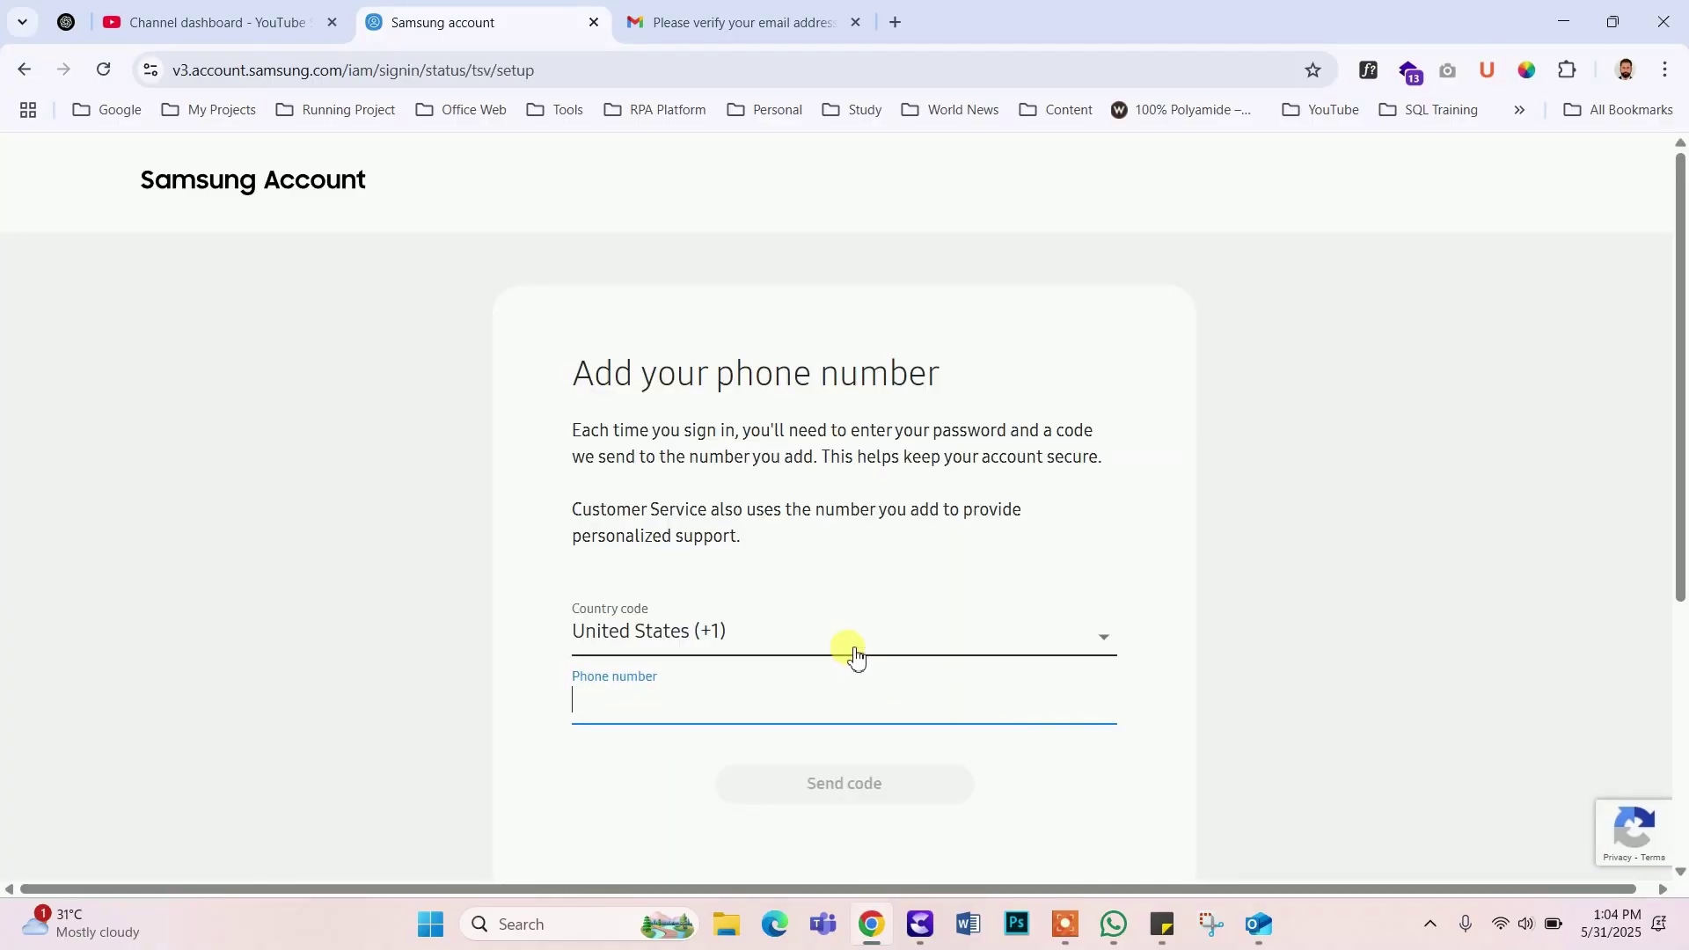
Step: Set the country code to Bangladesh (+880), enter the phone number, and send the code
click(850, 648)
scroll(792, 510, down, 3)
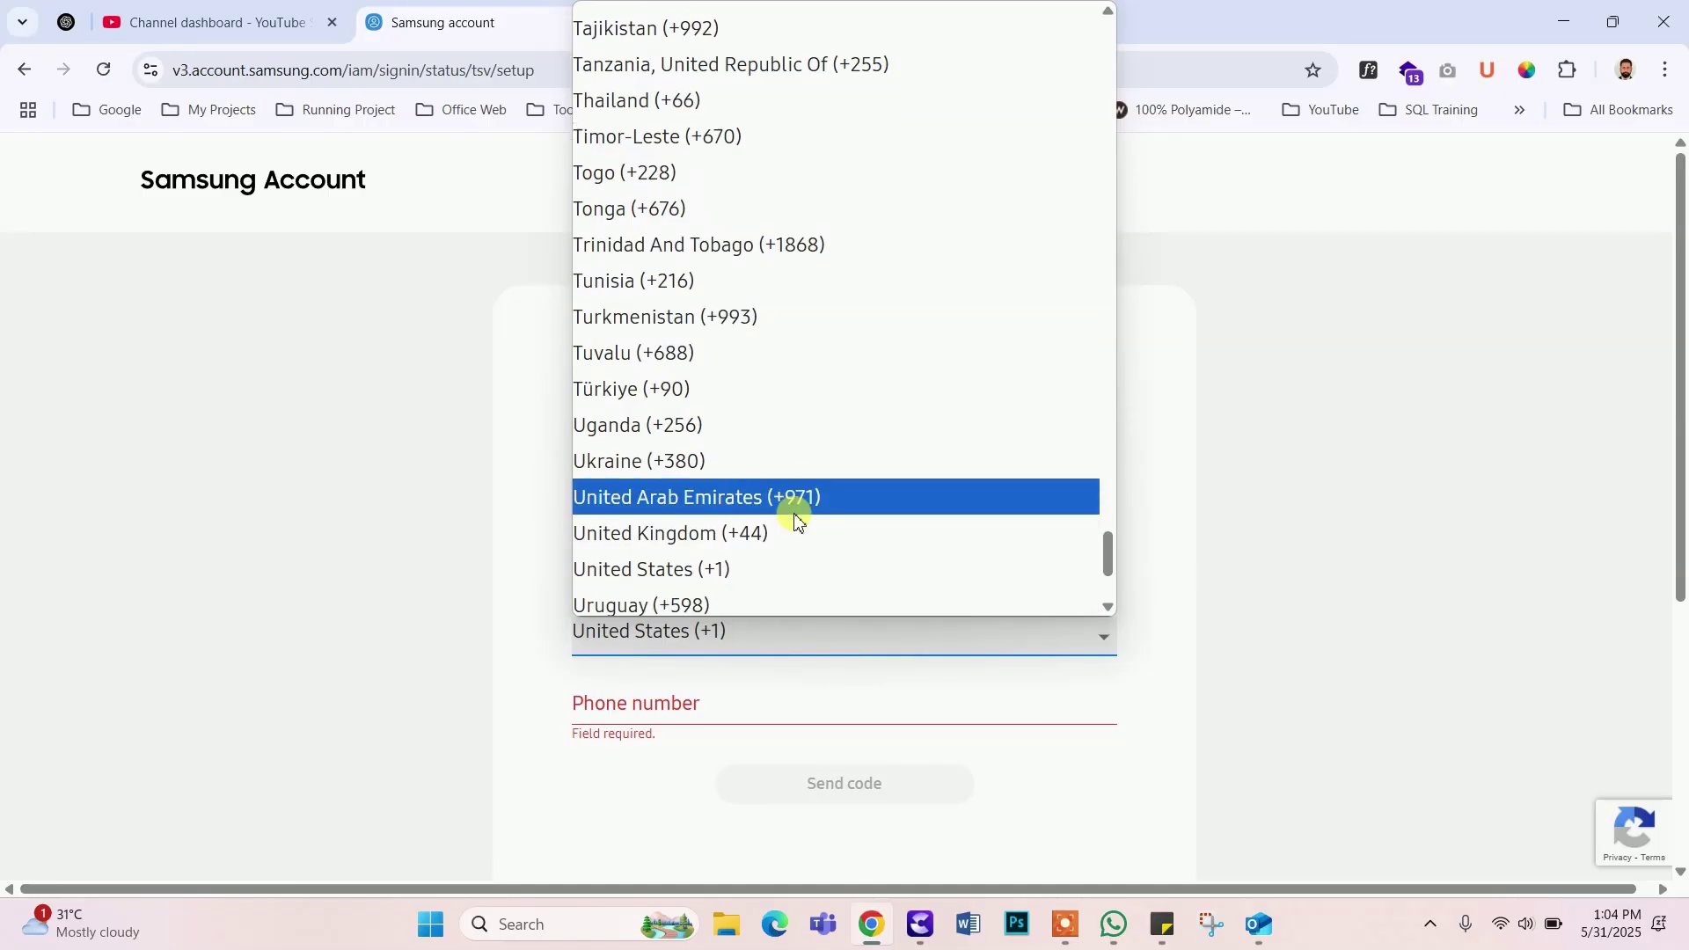
key(b)
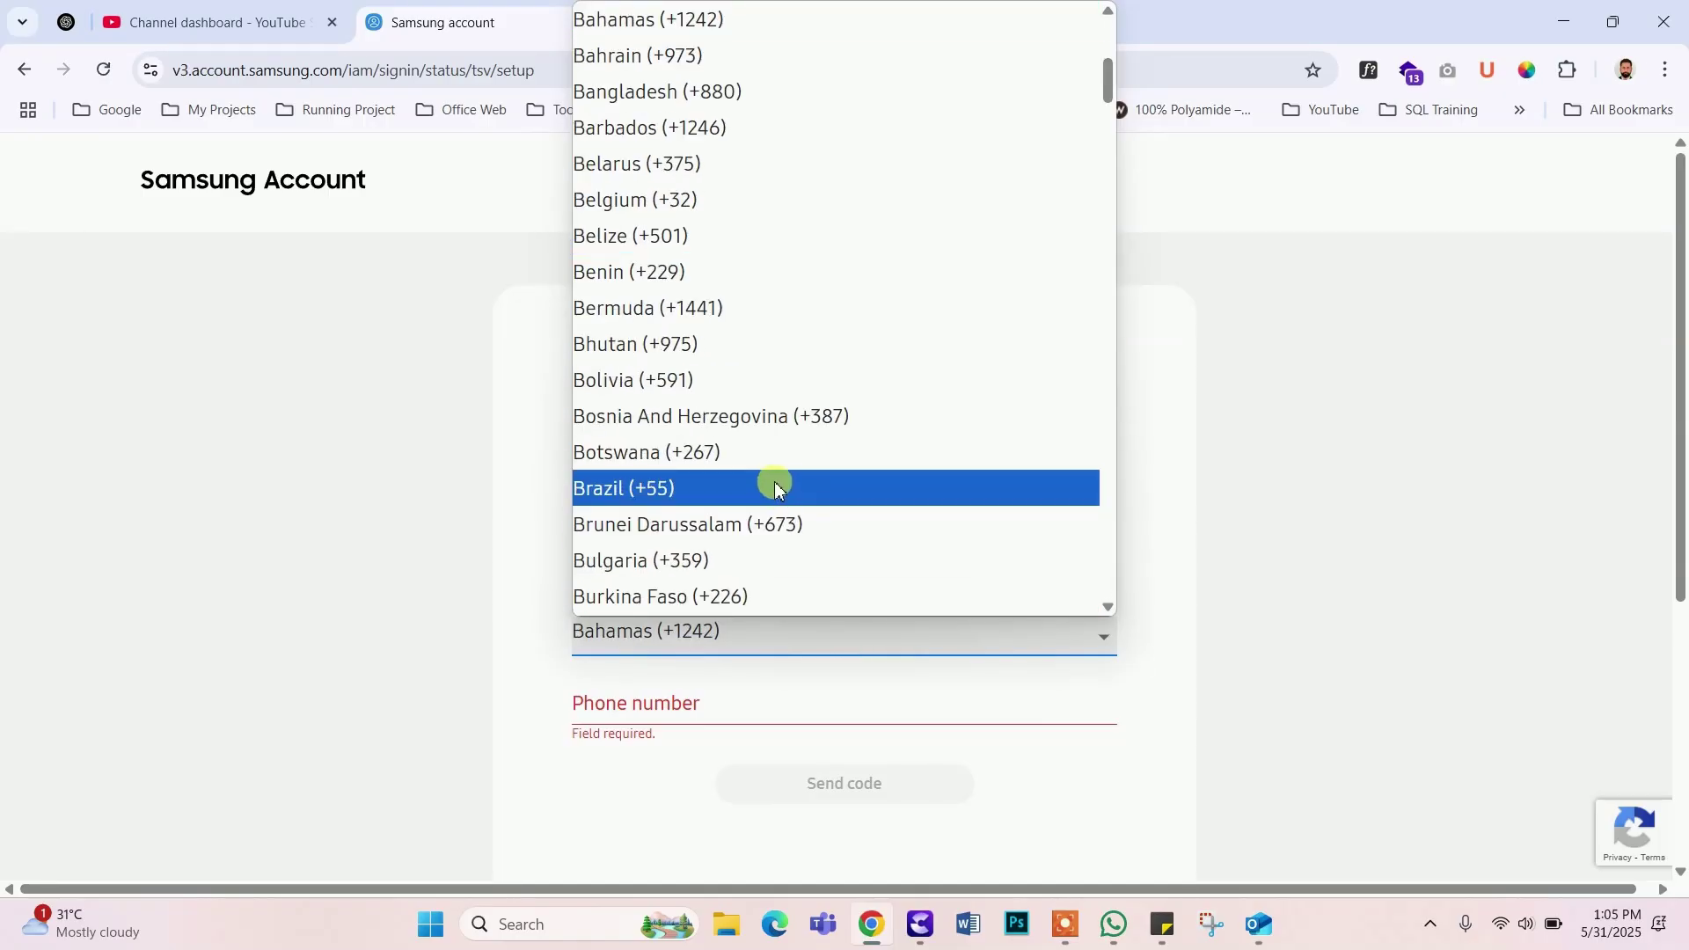
click(721, 95)
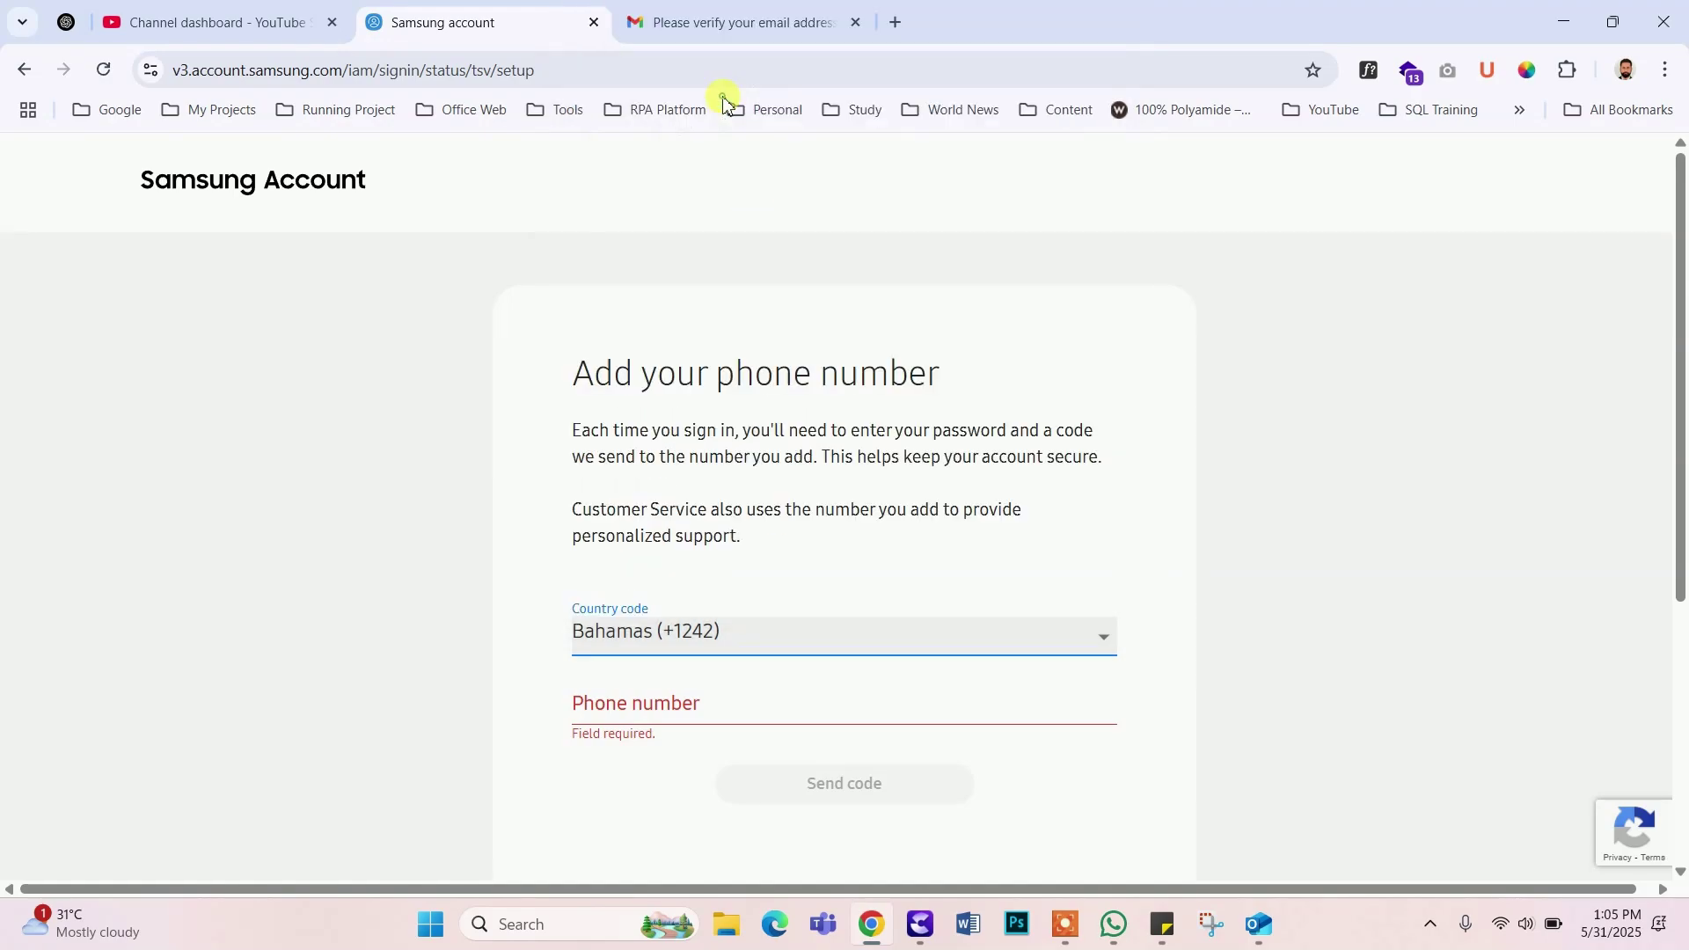
click(701, 713)
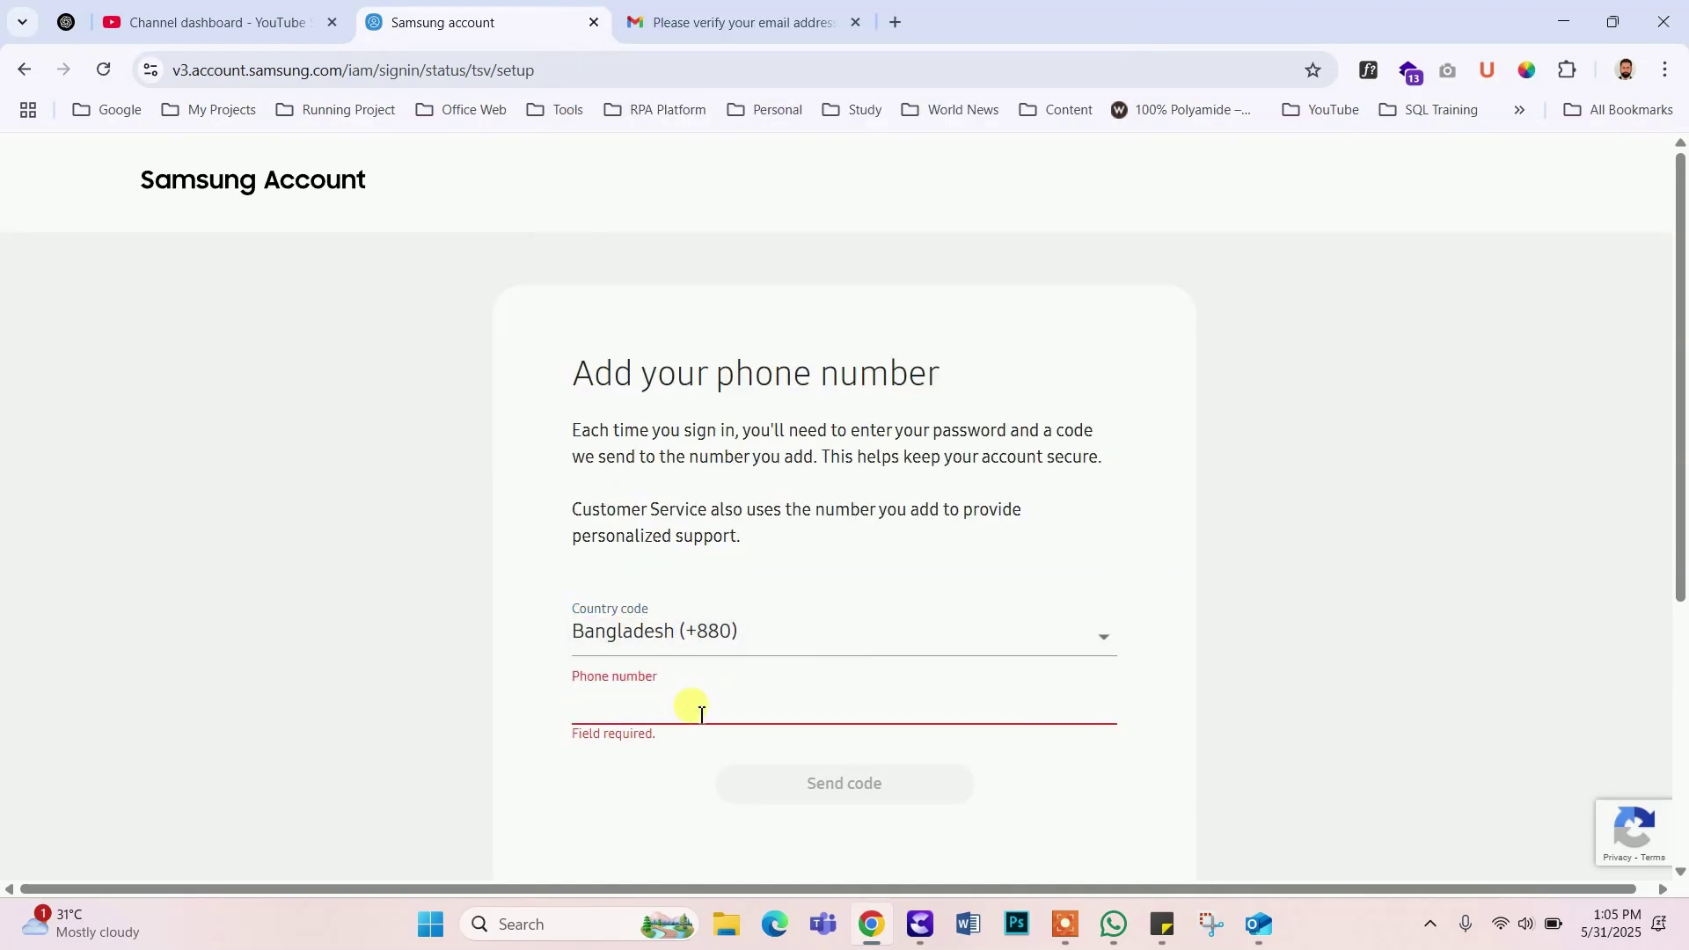
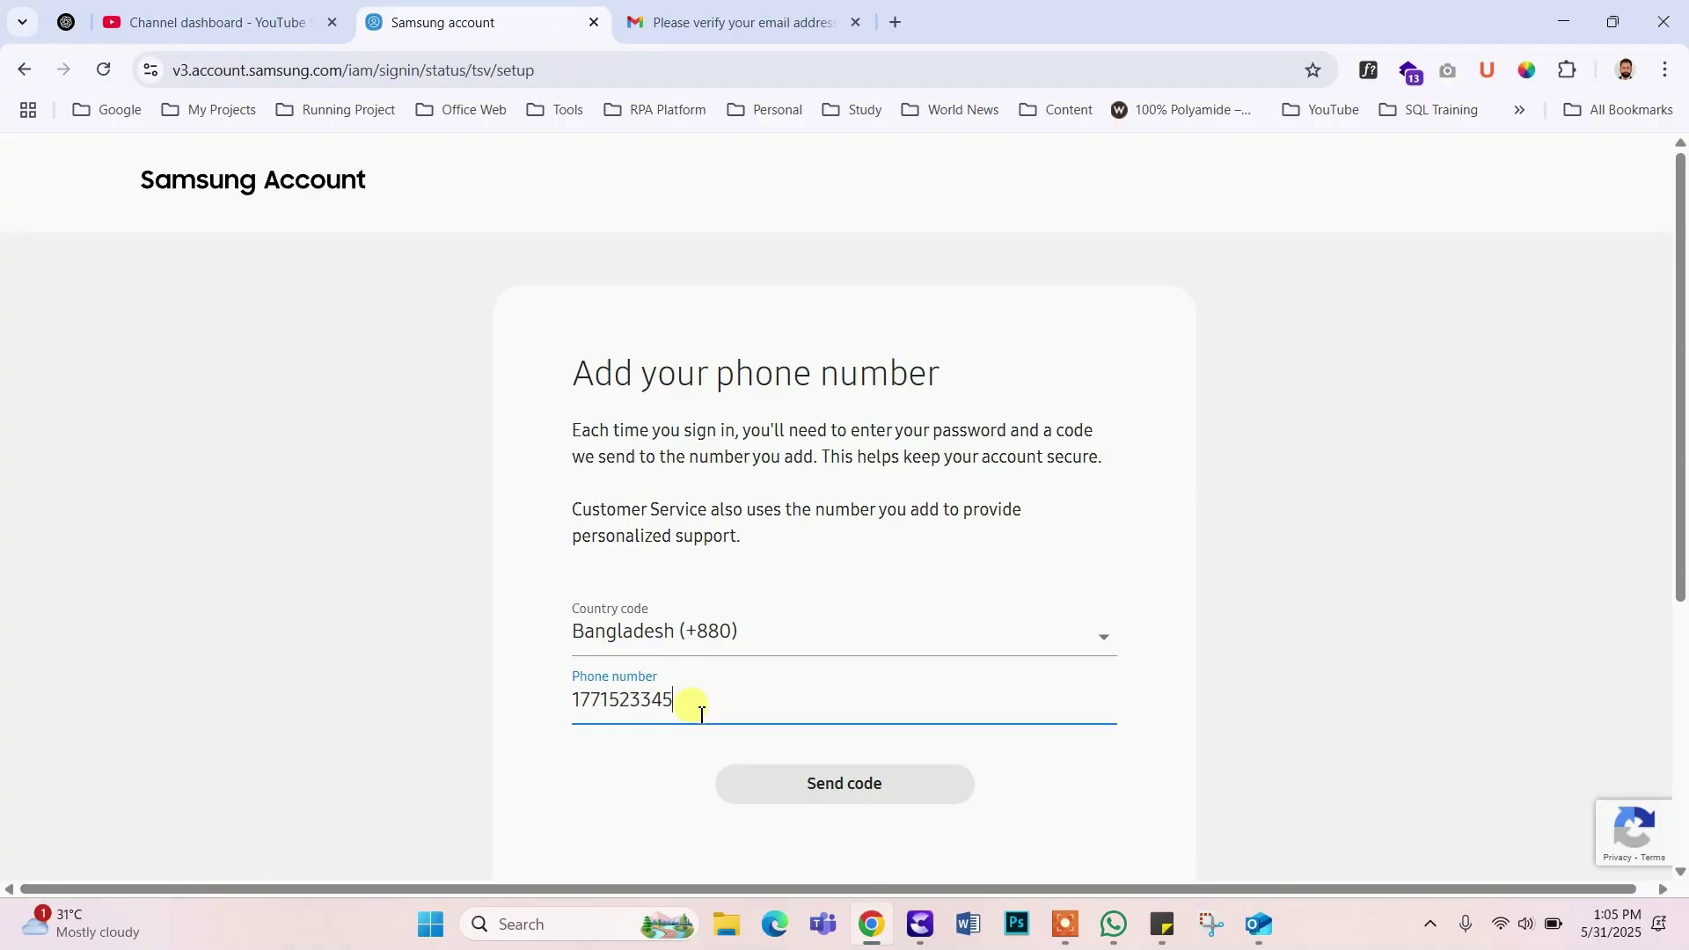
click(843, 786)
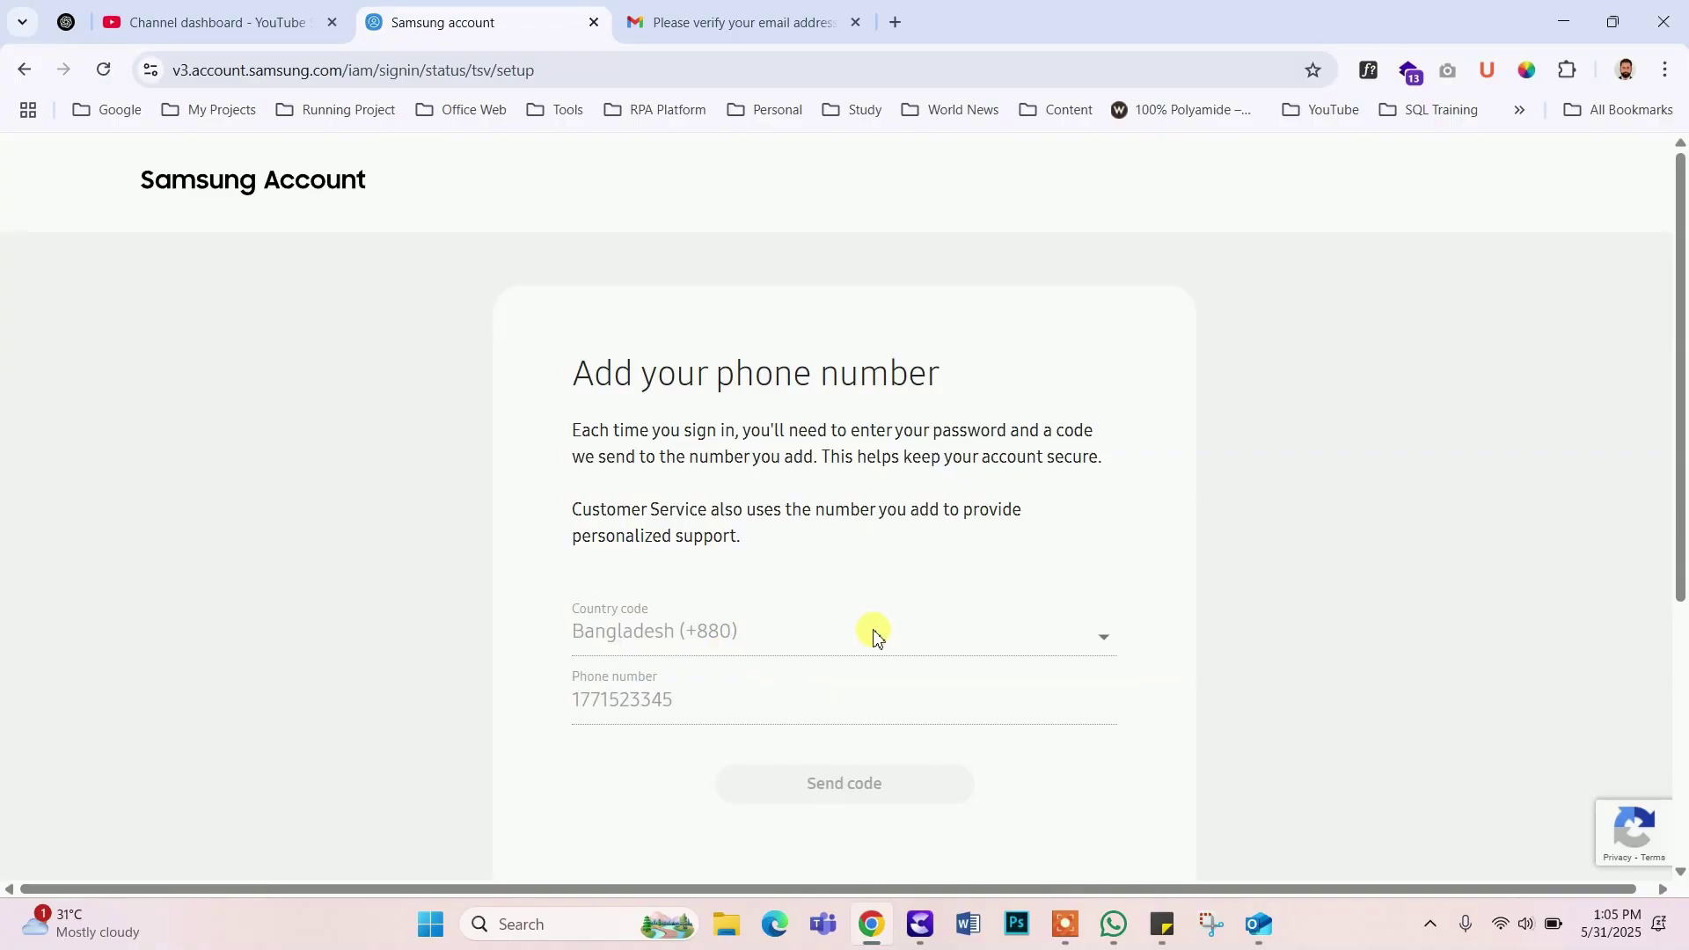
Step: Enter the SMS verification code, verify it, and add this browser as a trusted device
click(760, 791)
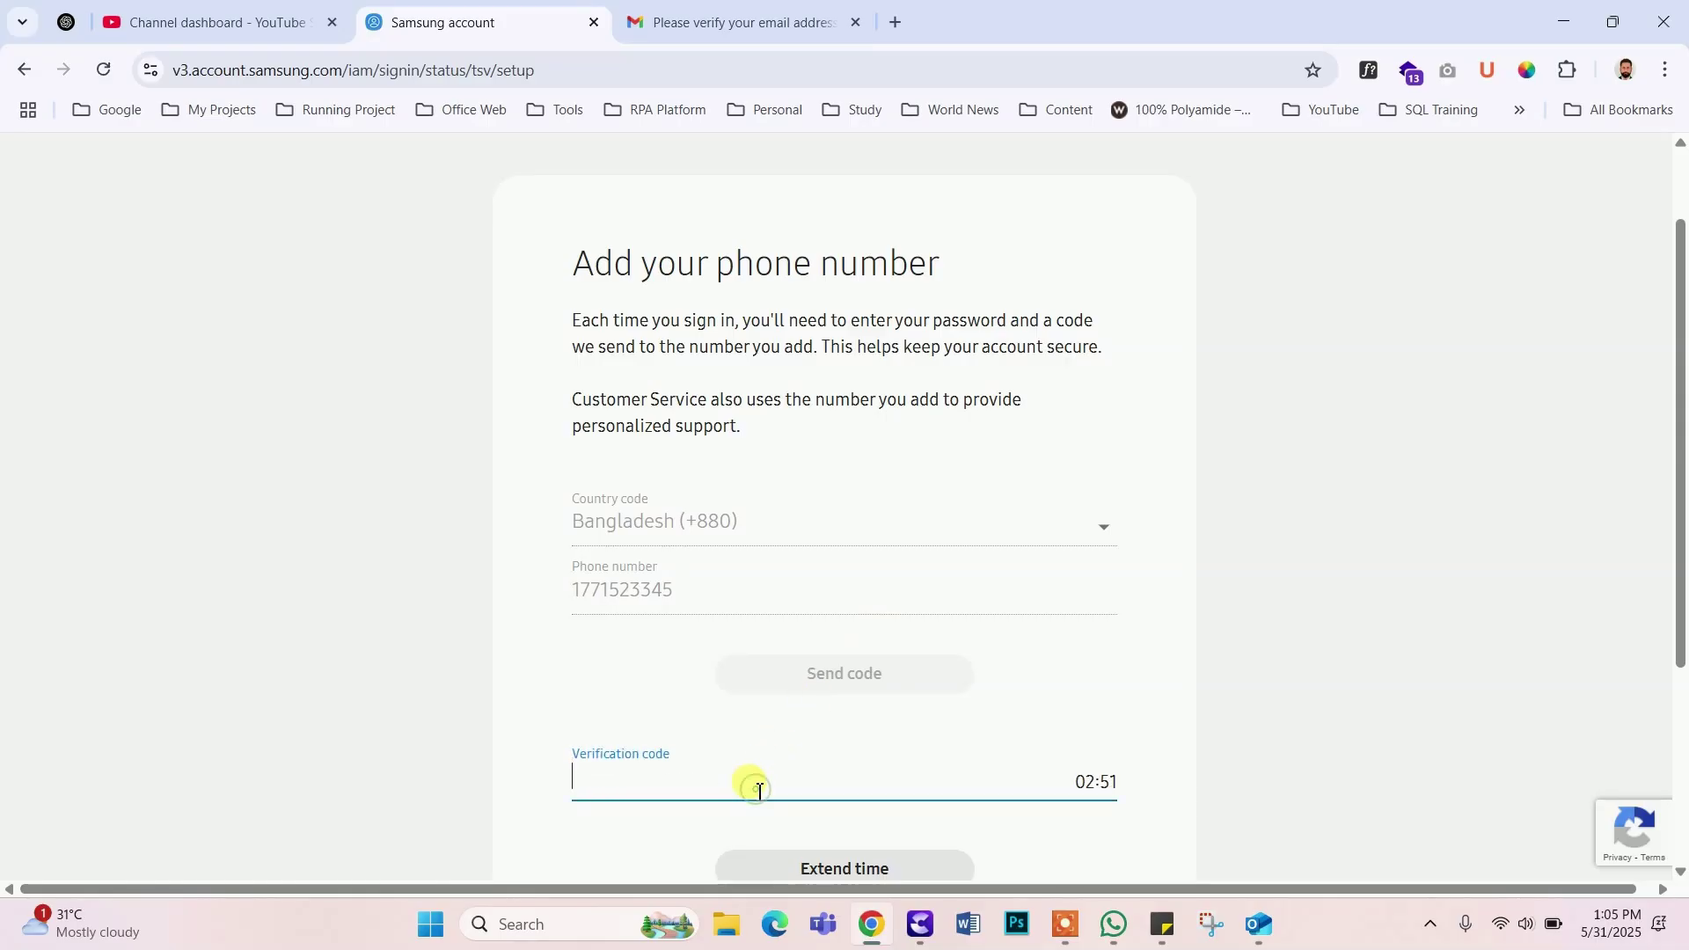
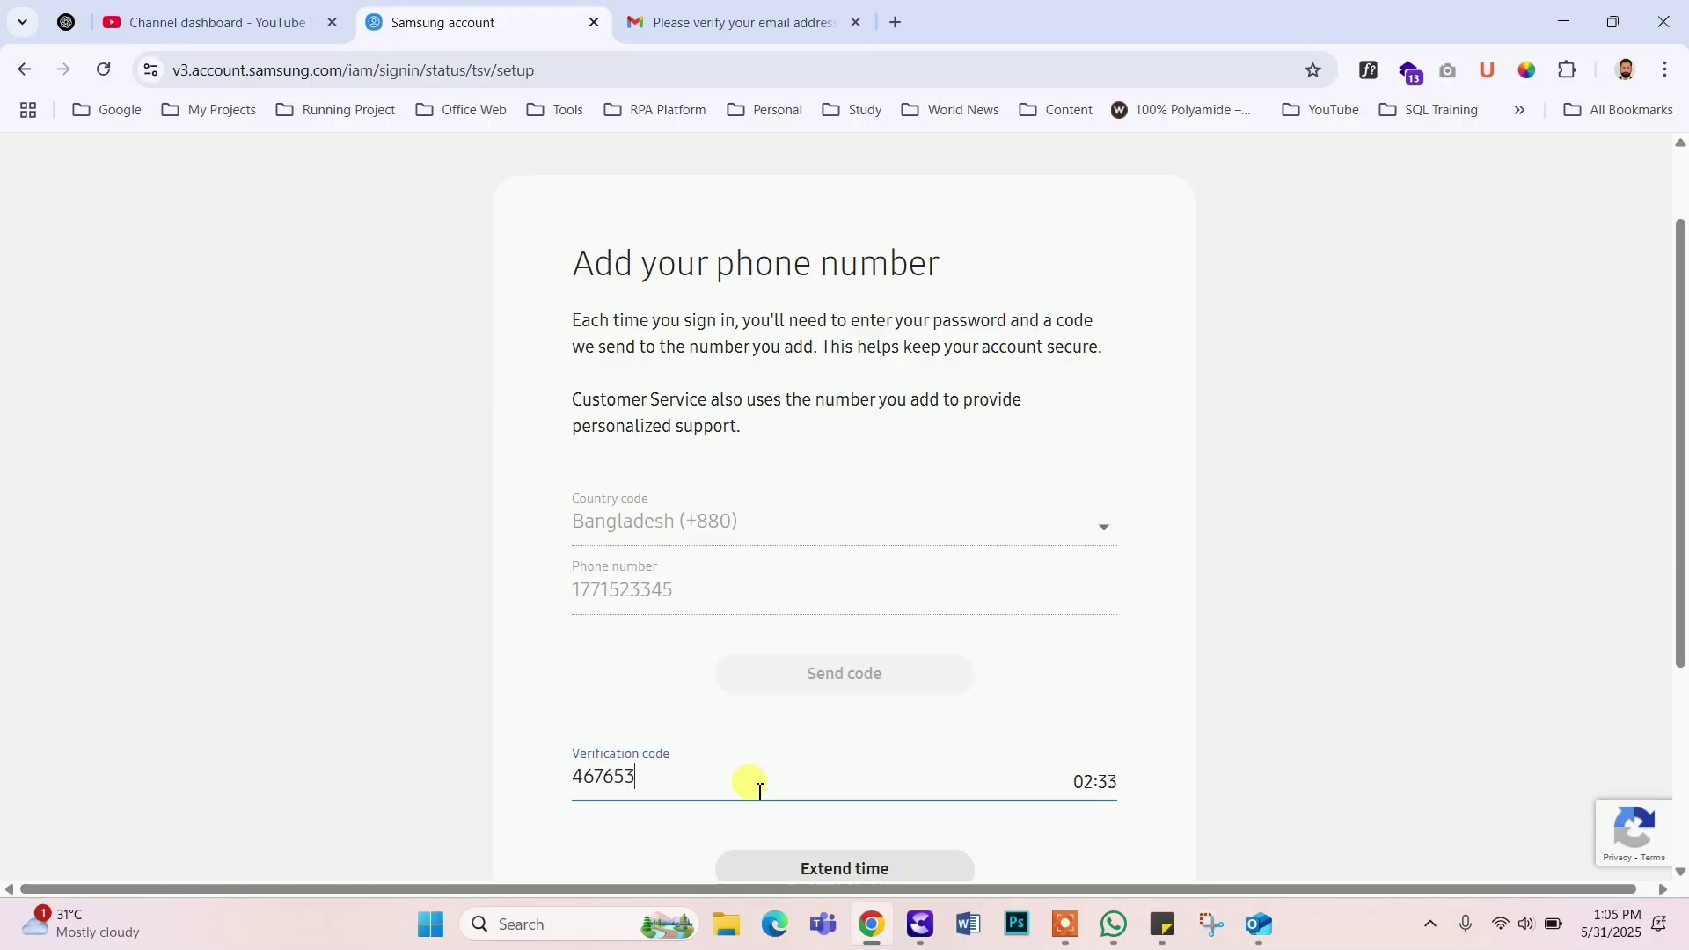
scroll(759, 789, down, 3)
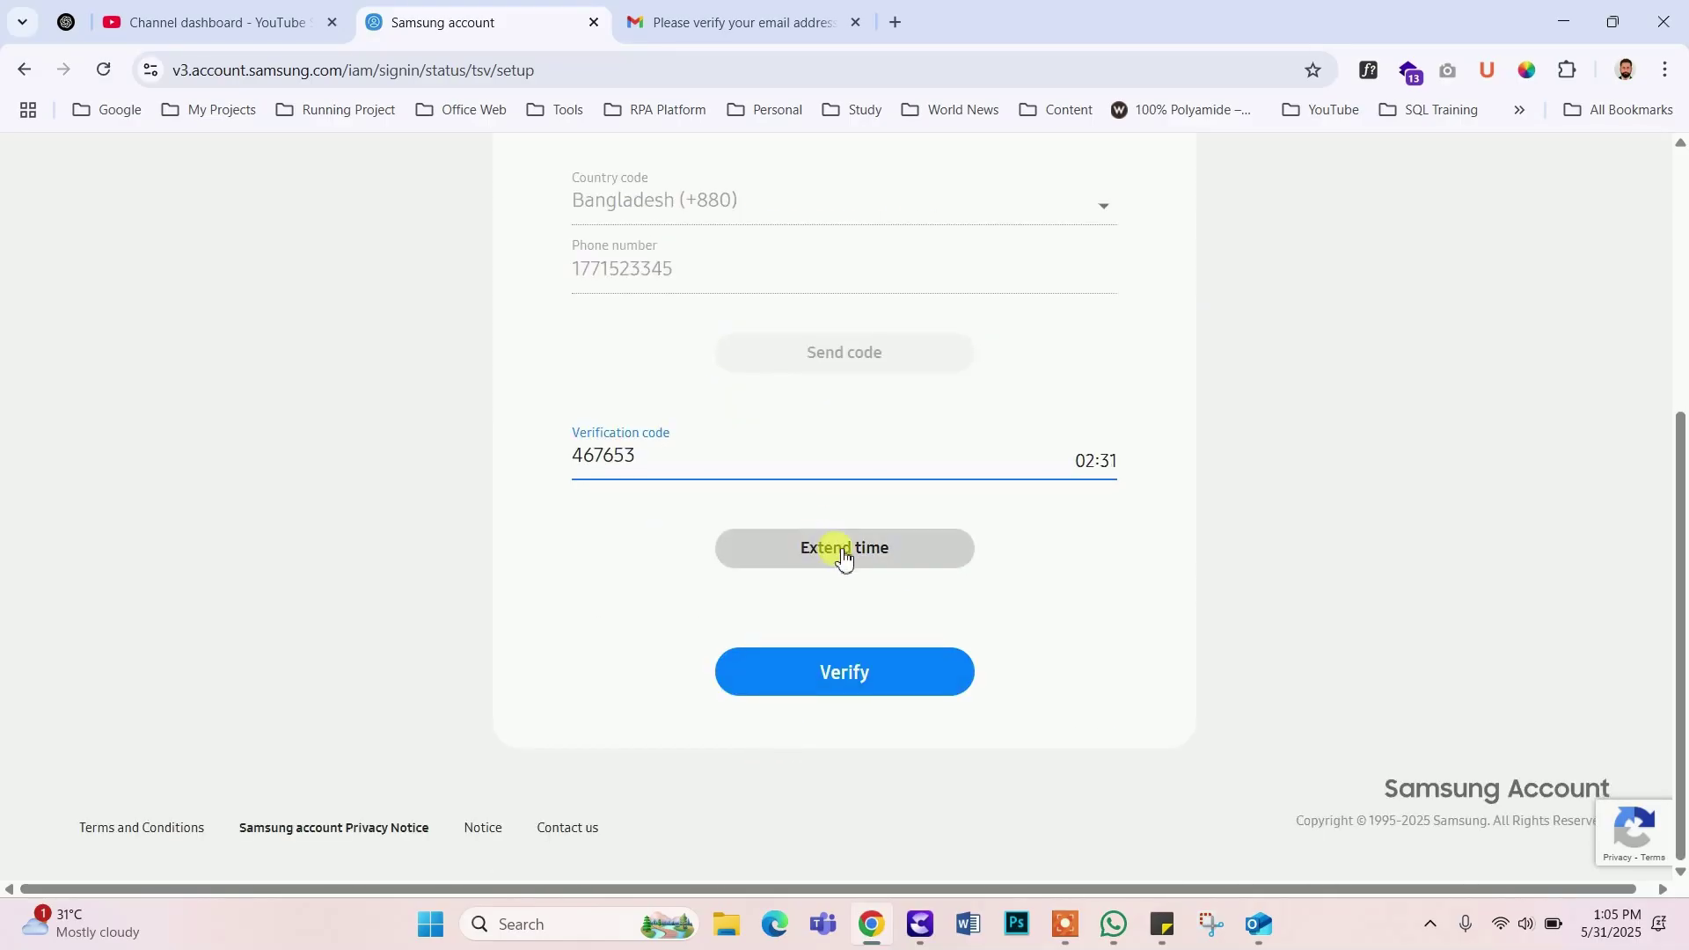
click(860, 686)
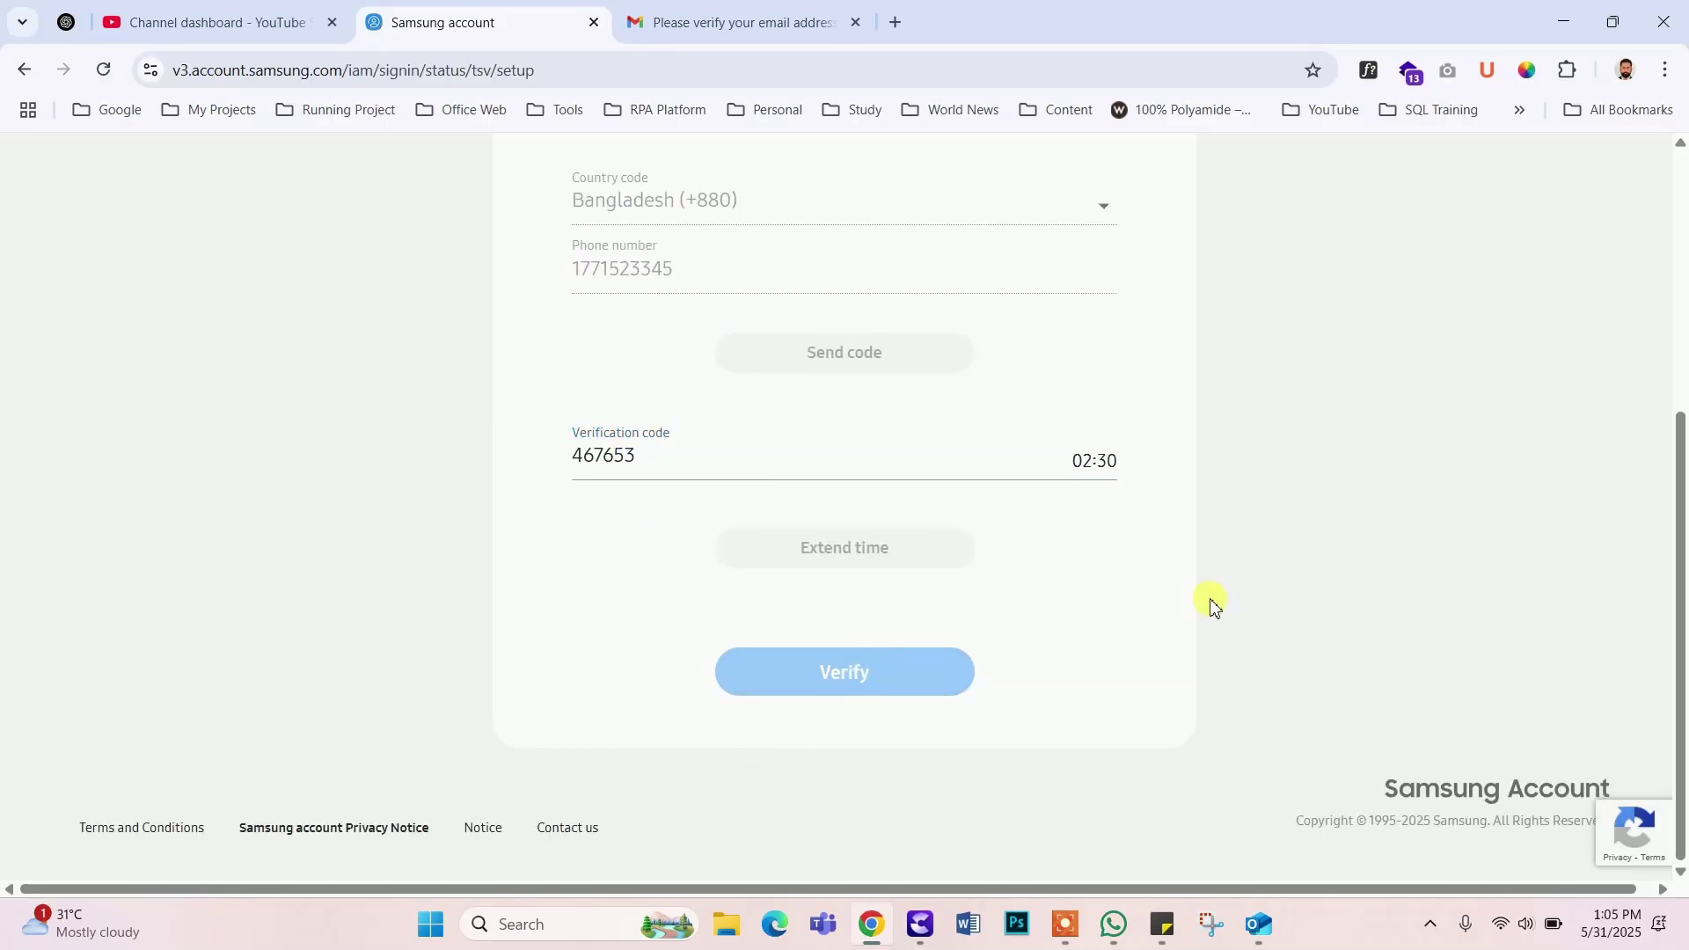
scroll(1213, 605, up, 2)
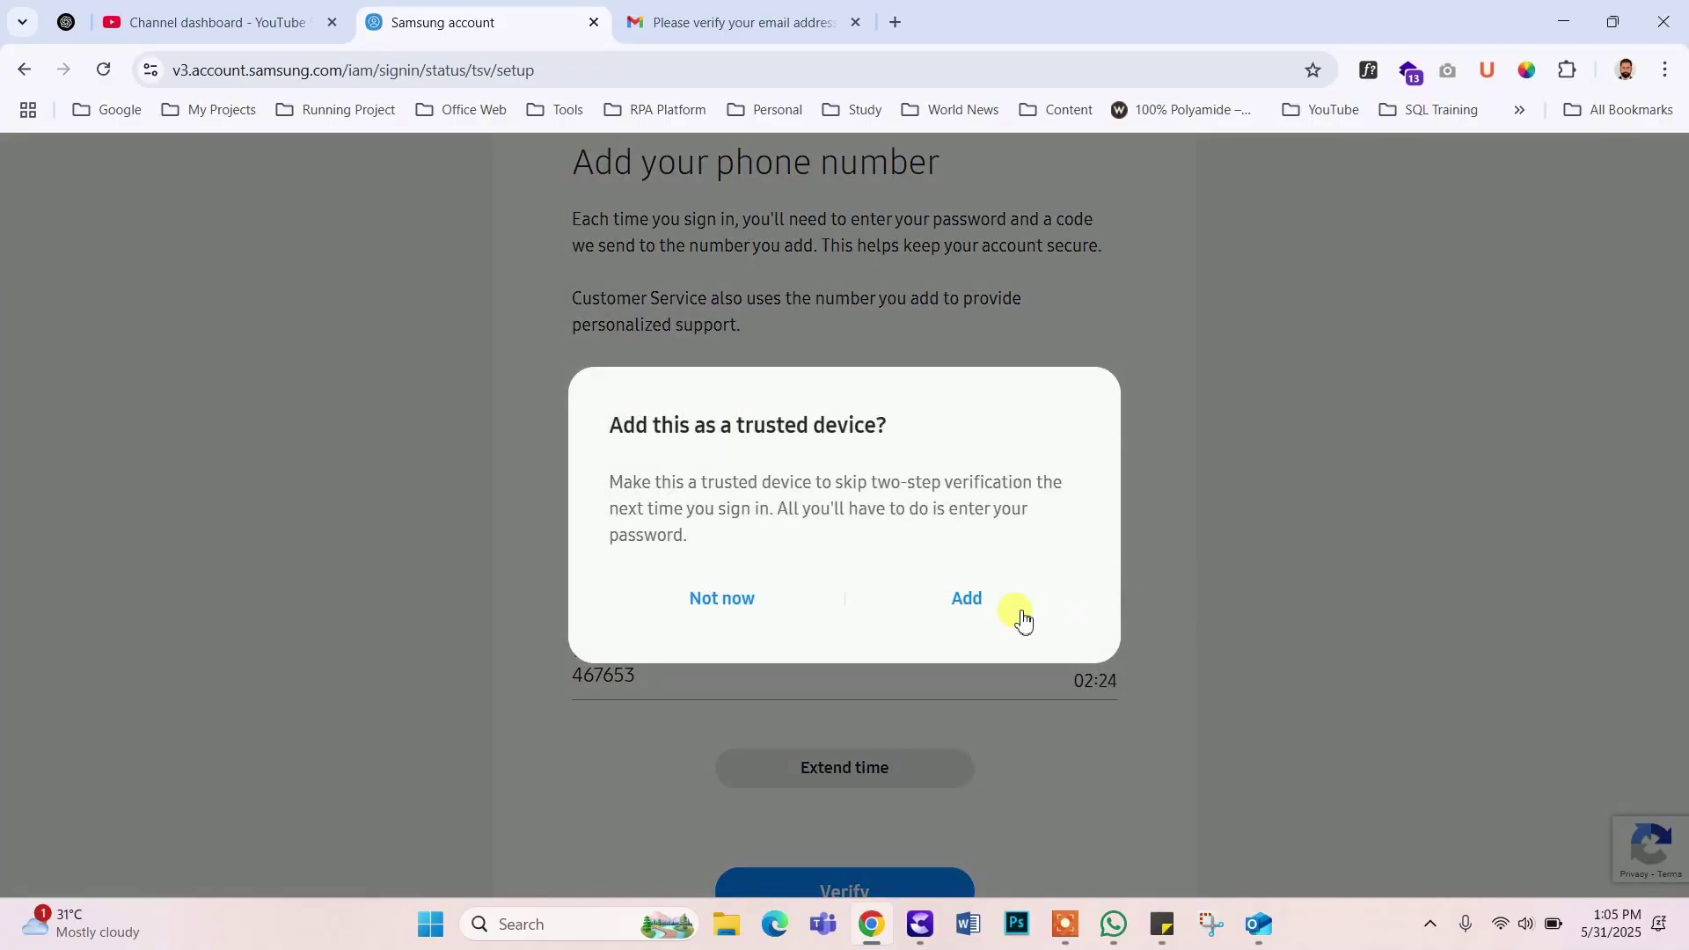
click(969, 607)
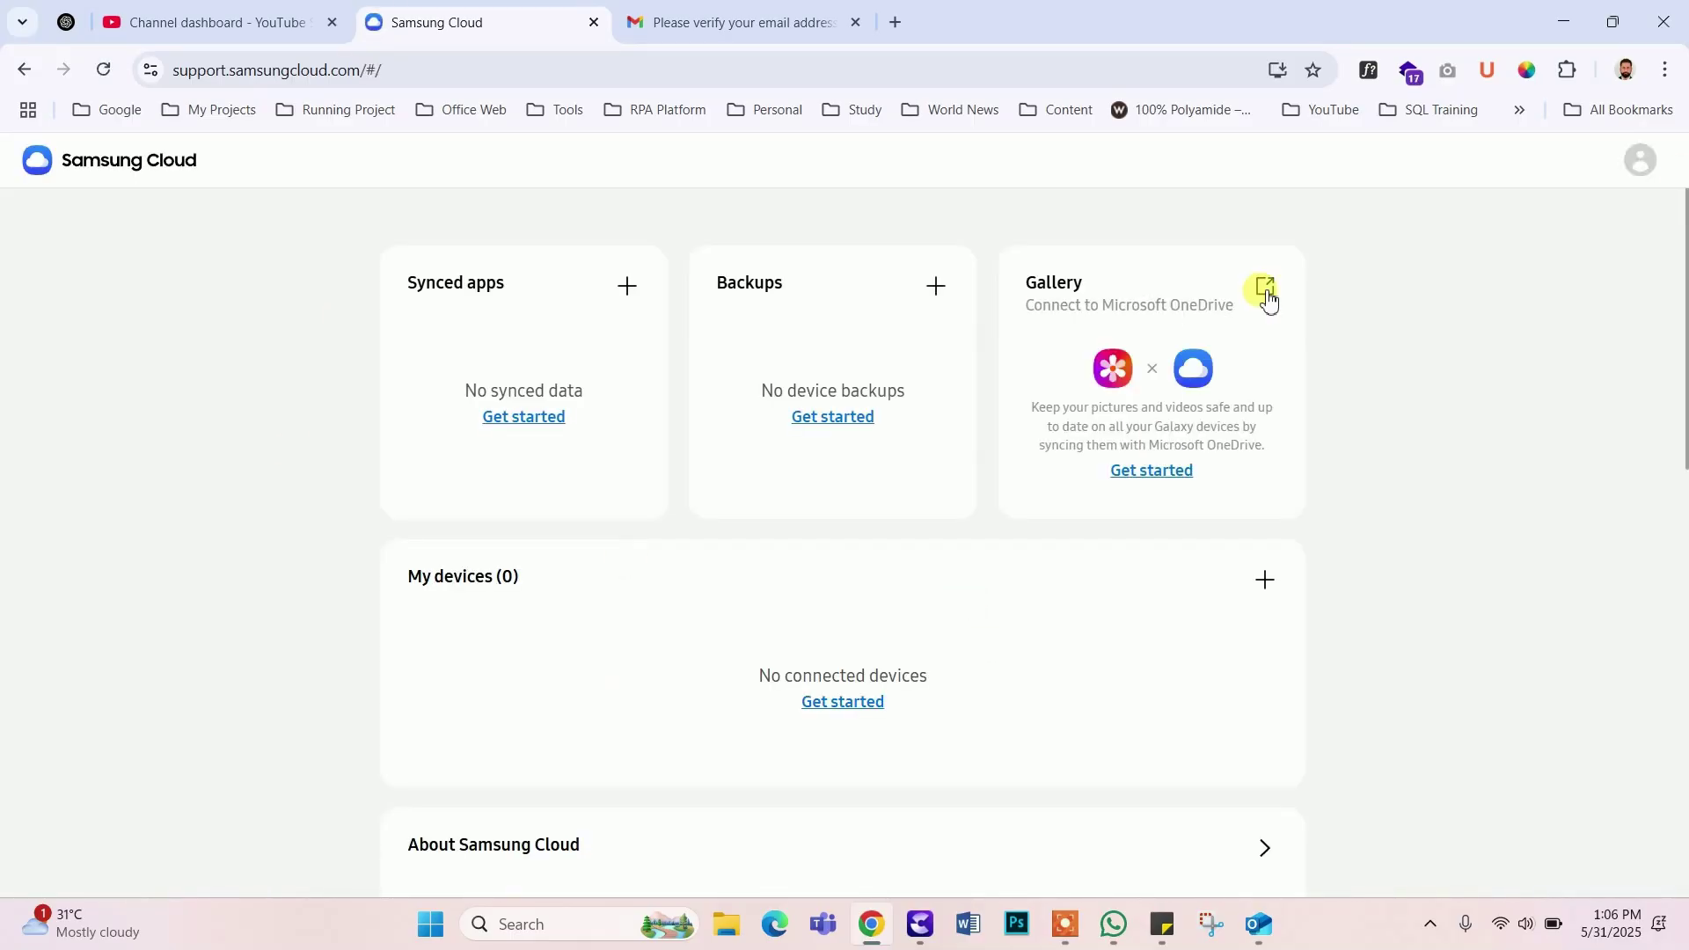
Step: Use Get started under My devices on the empty dashboard to read the About Samsung Cloud page
scroll(736, 566, down, 10)
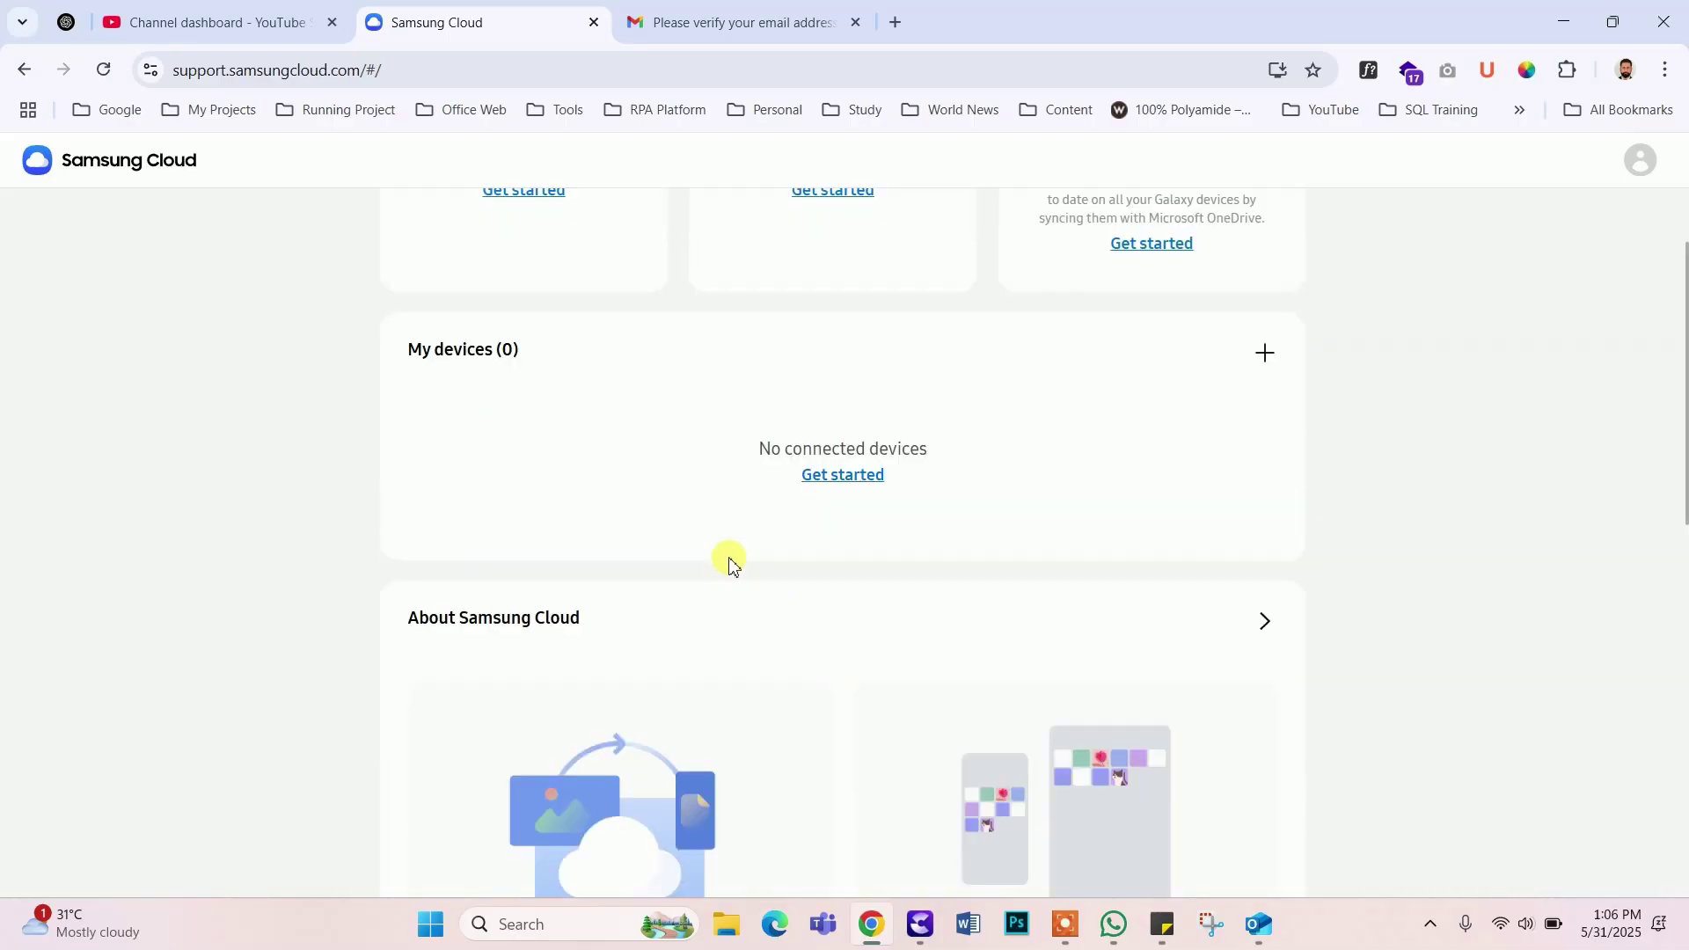
scroll(730, 566, down, 2)
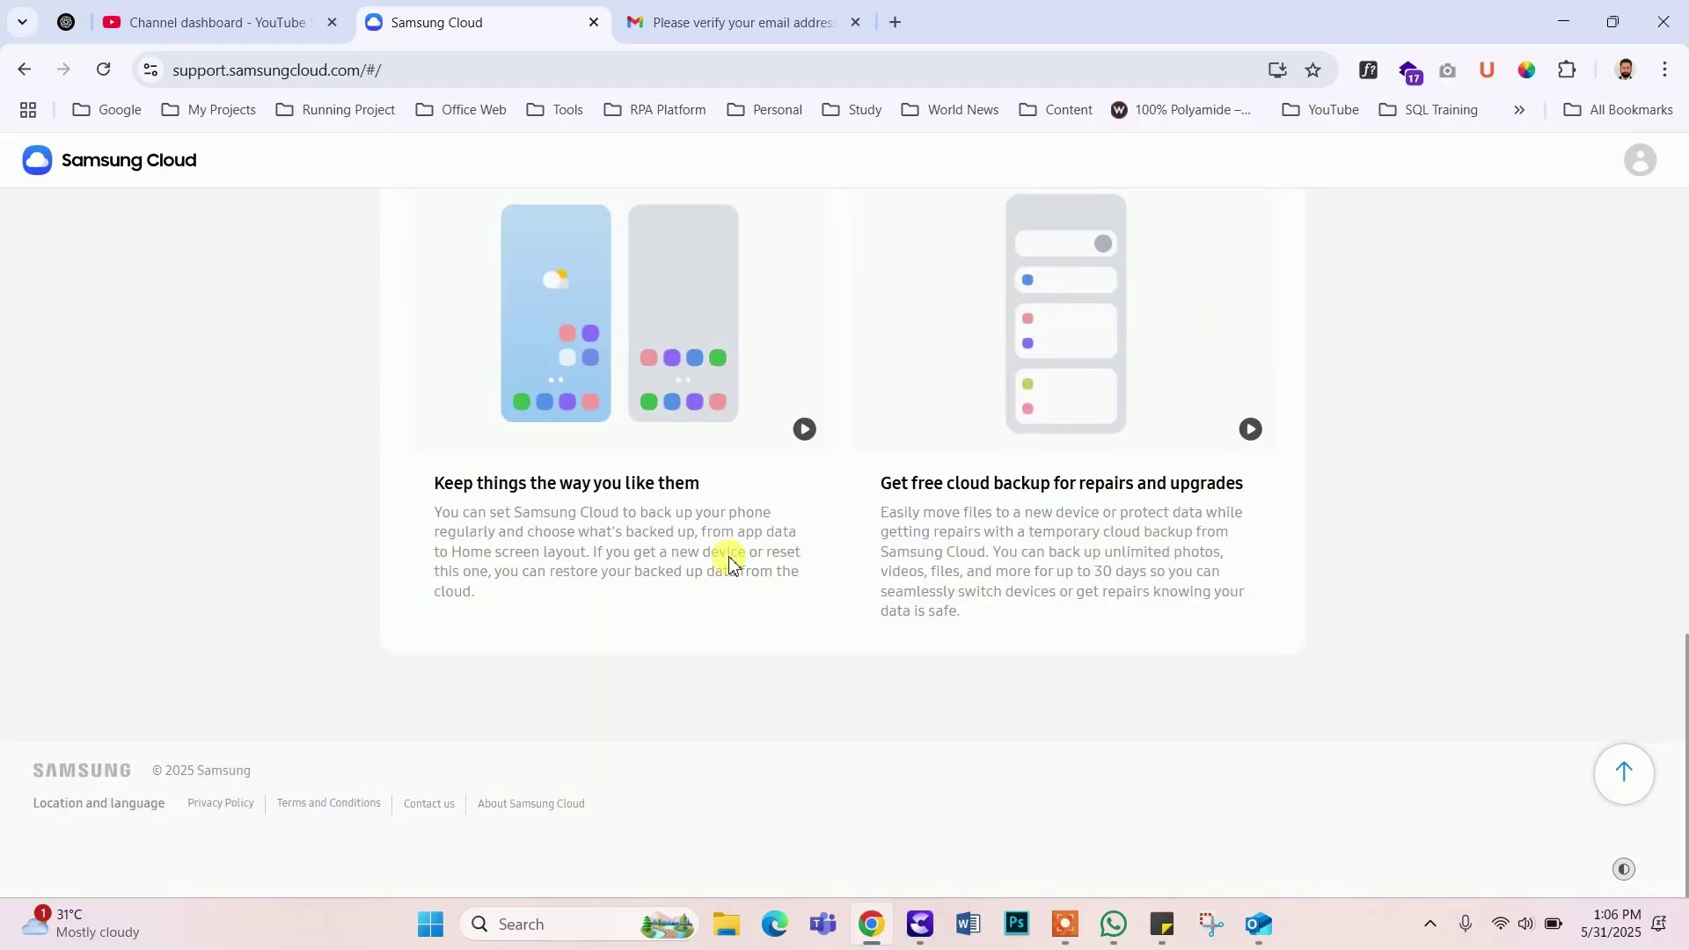
scroll(729, 566, up, 12)
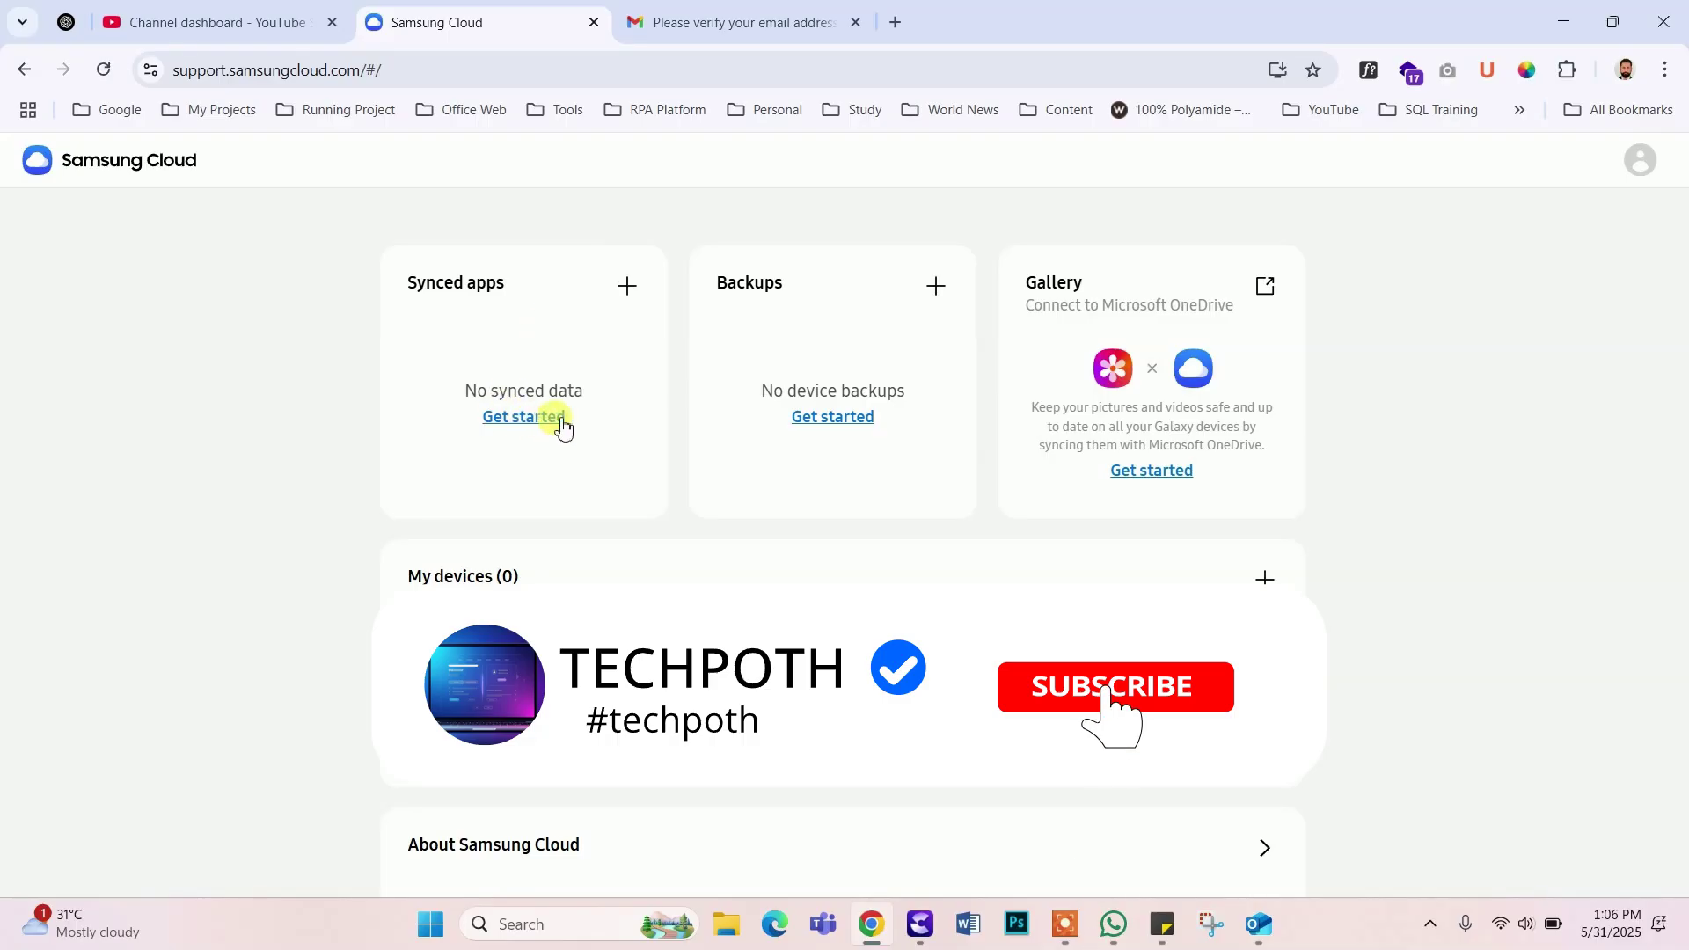
scroll(1223, 429, down, 3)
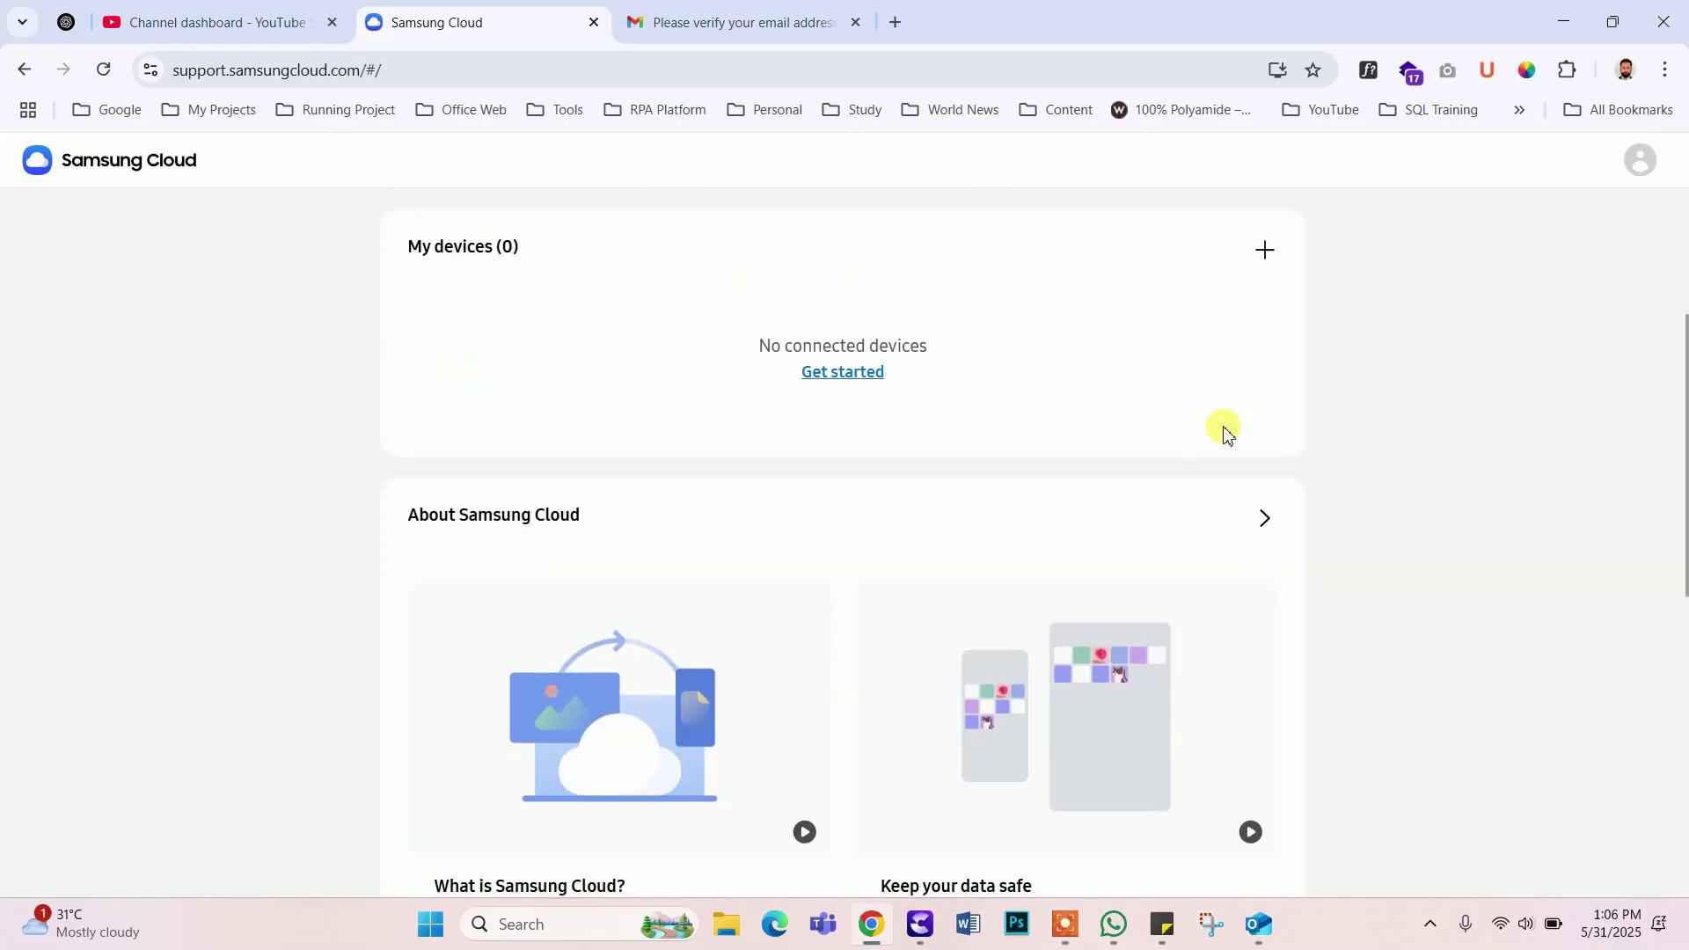
scroll(1225, 431, up, 3)
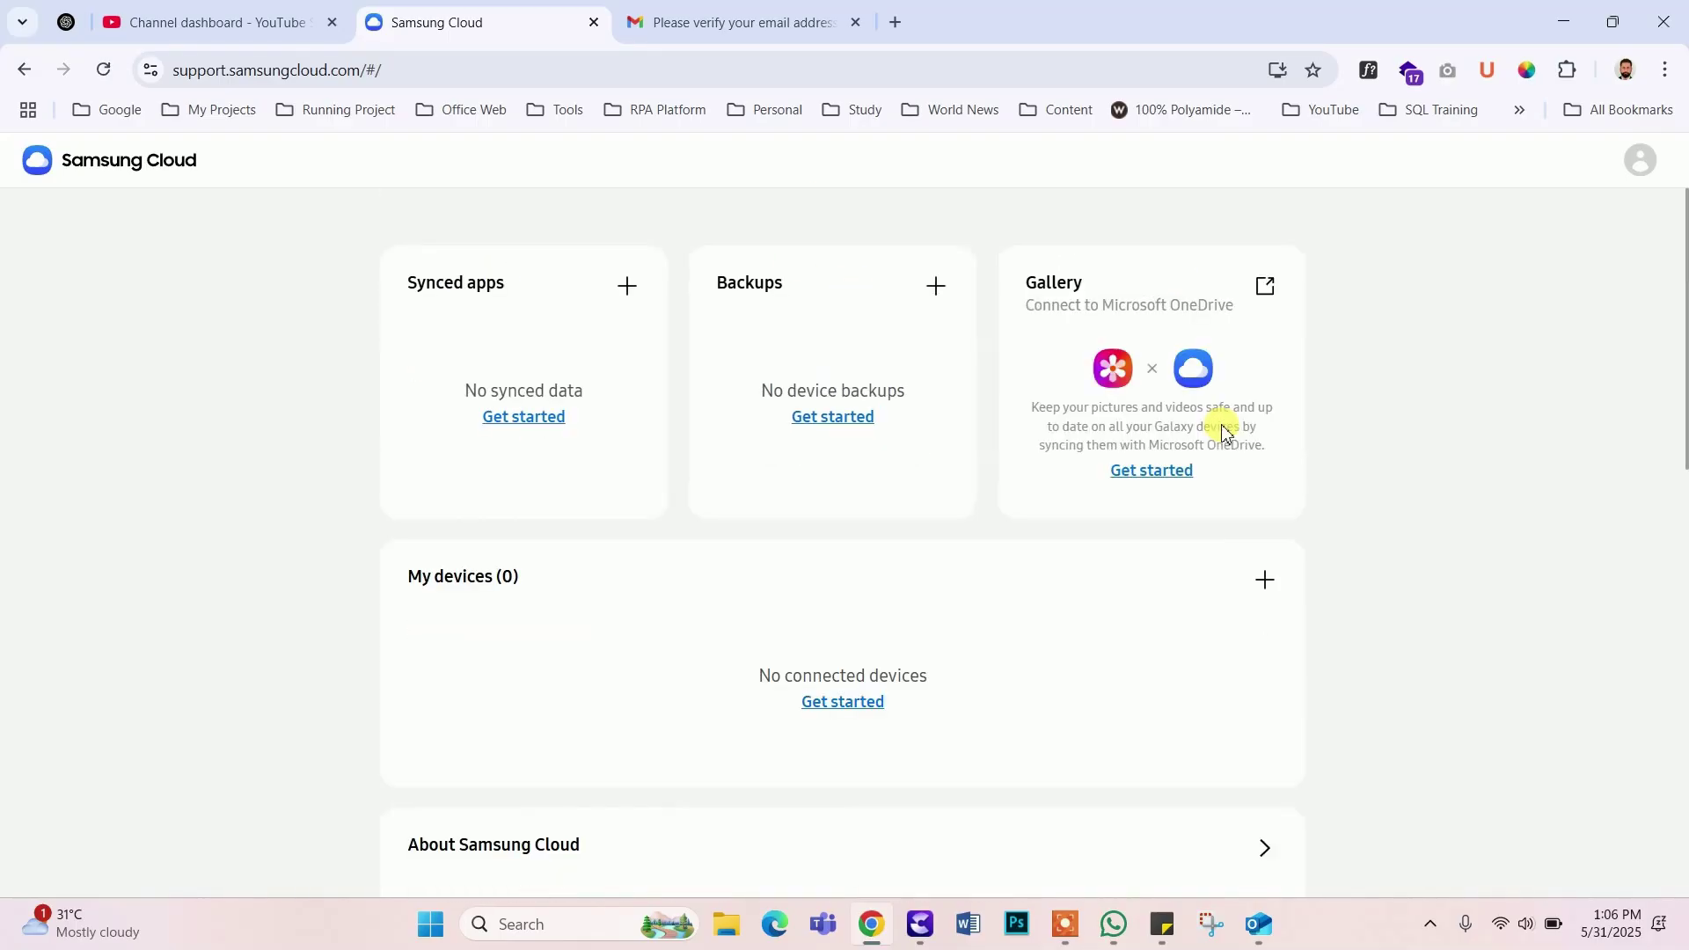
click(857, 704)
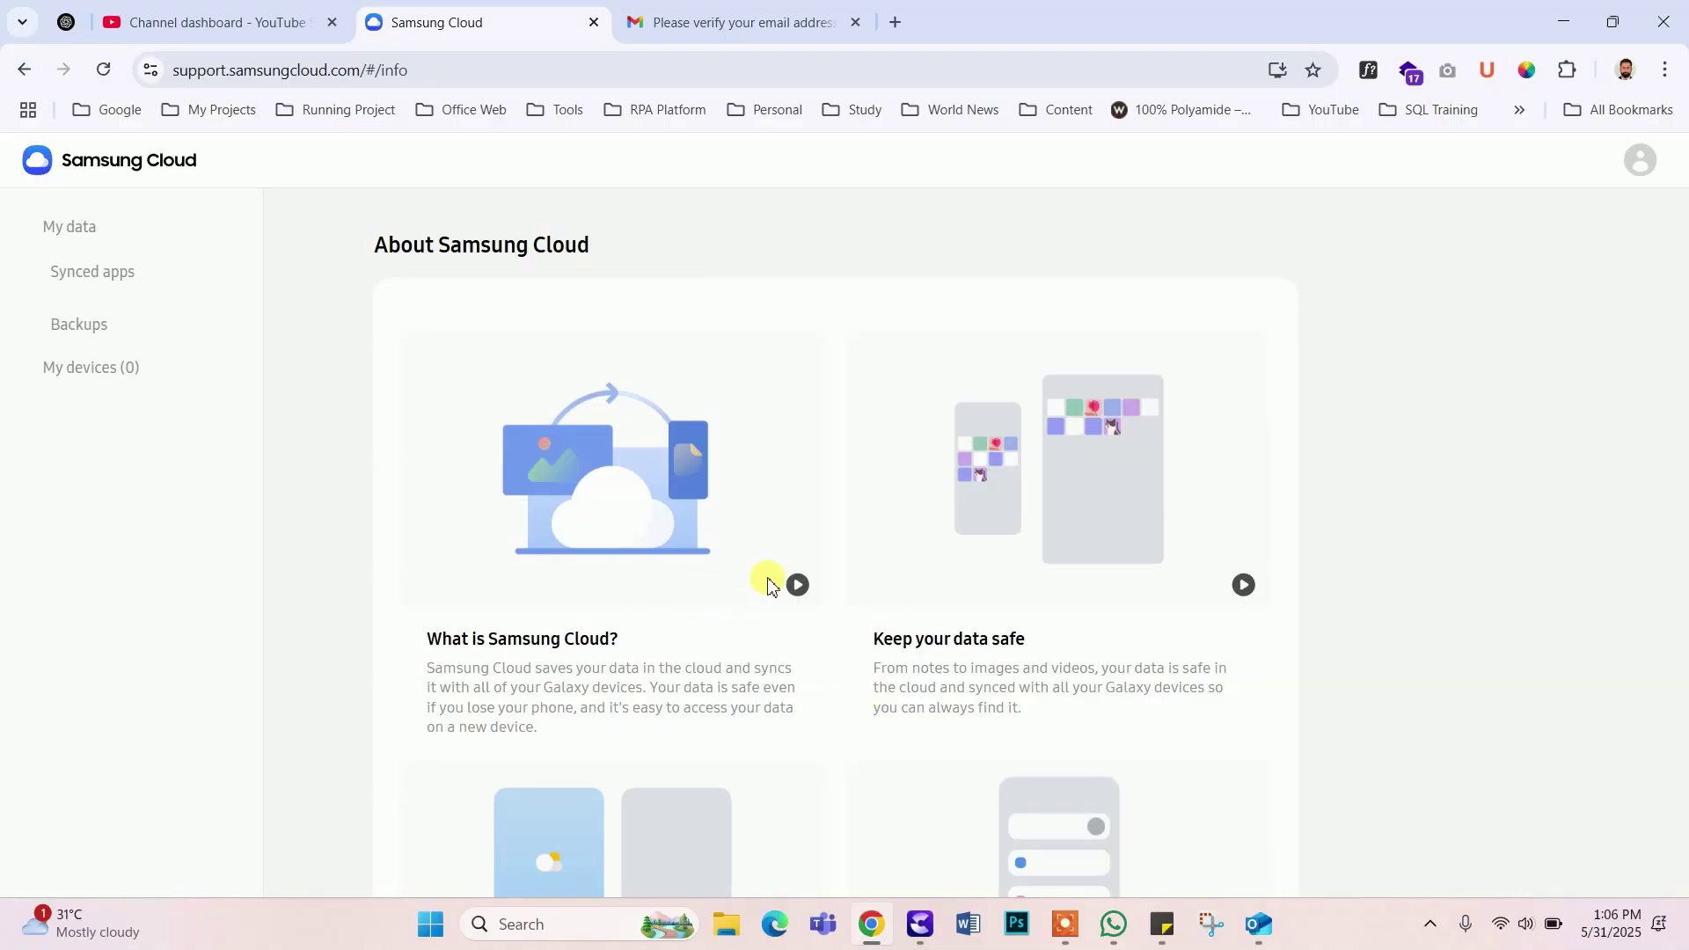
scroll(792, 580, down, 10)
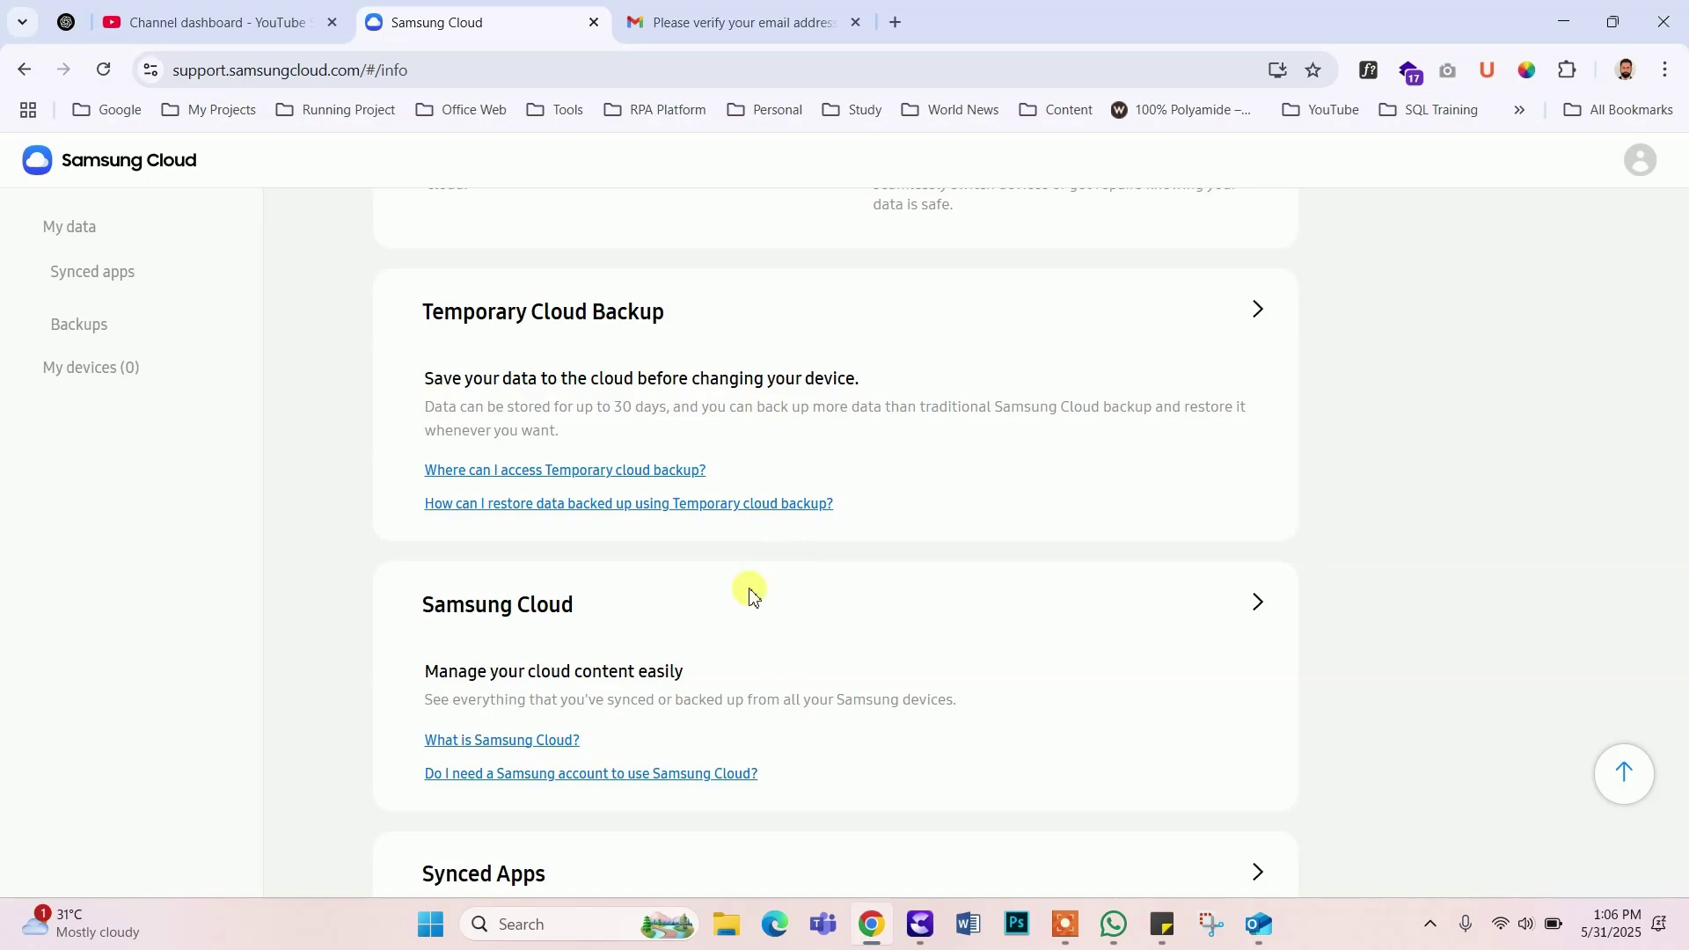
scroll(736, 532, up, 10)
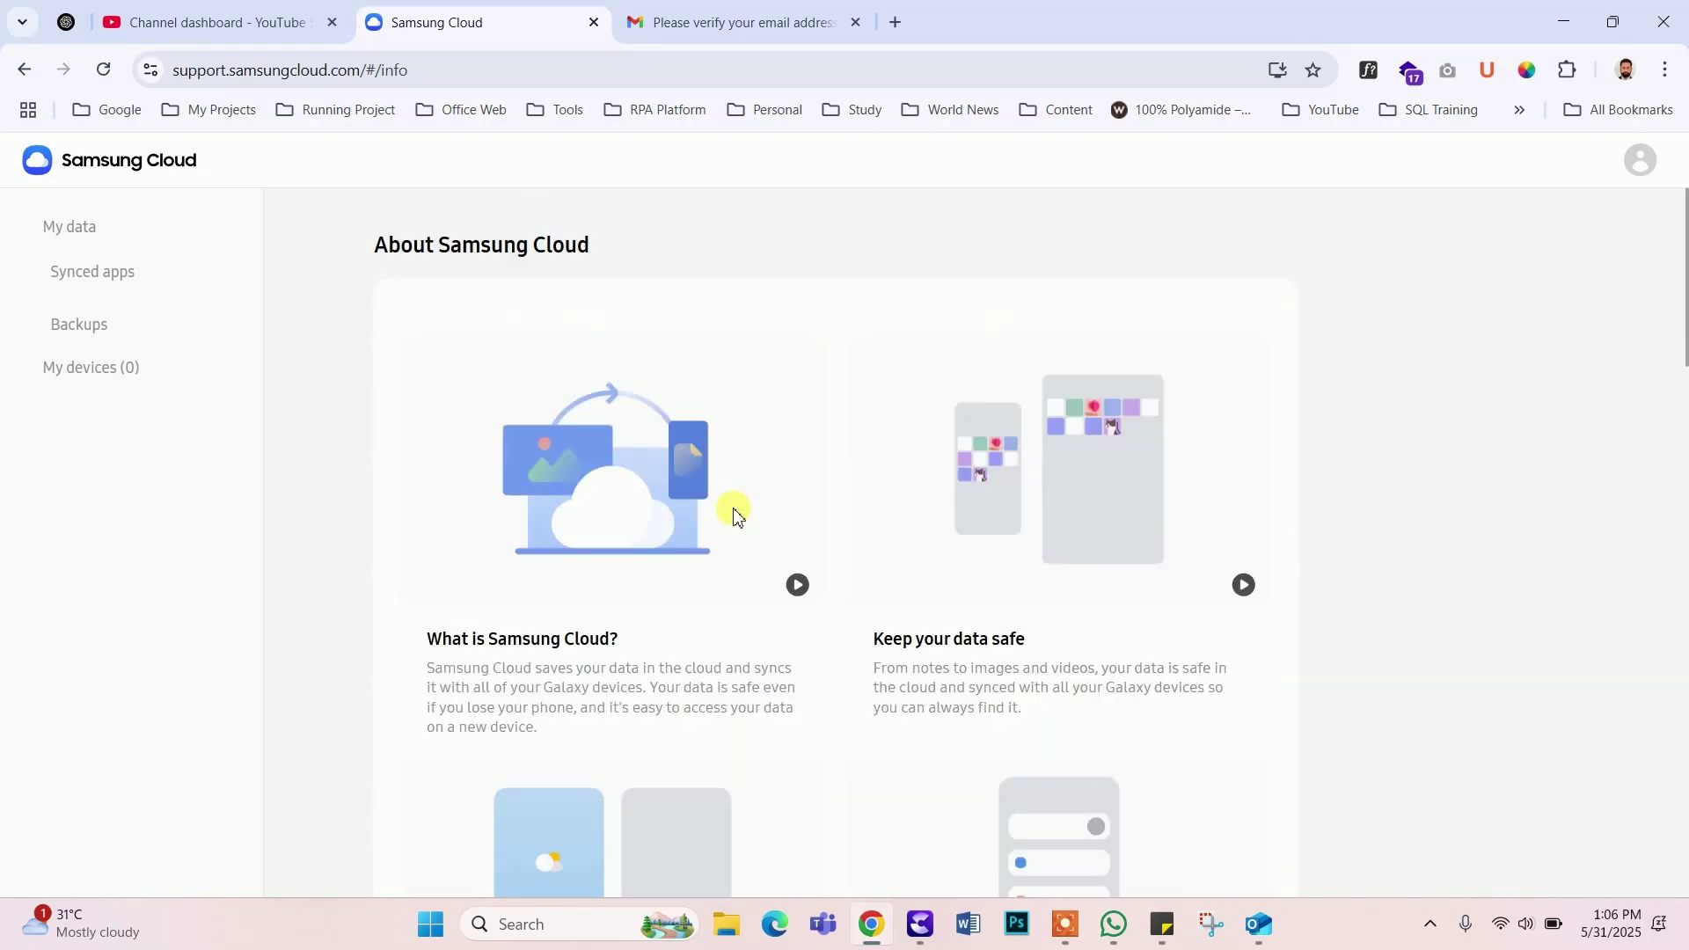